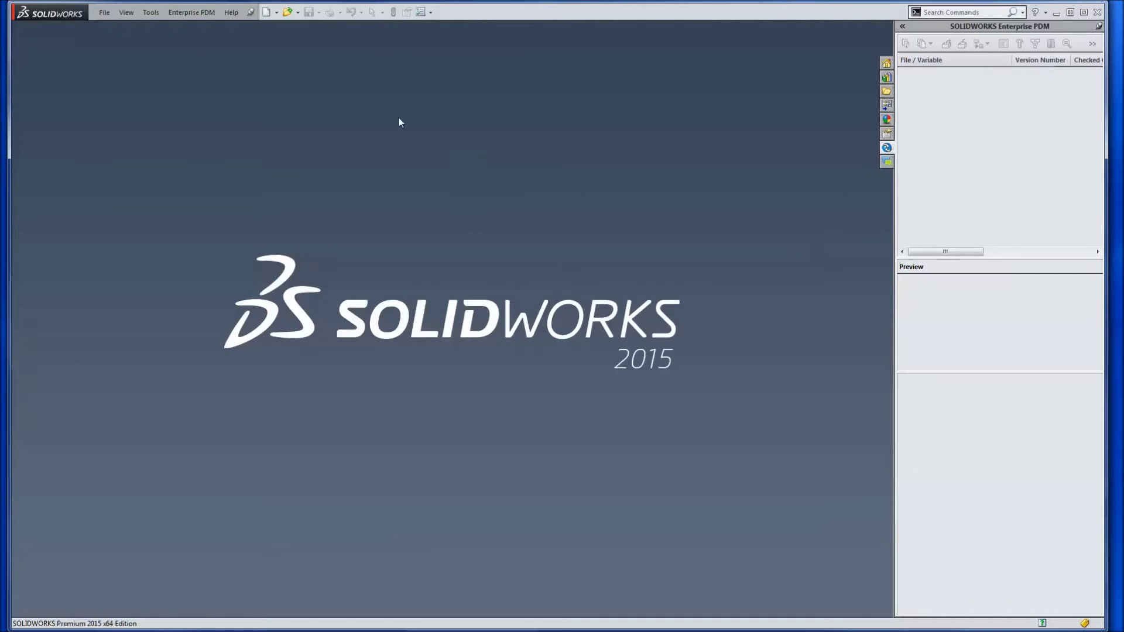
- Create a new part document from the Part template
{"action": "left_click", "coordinate": [266, 12]}
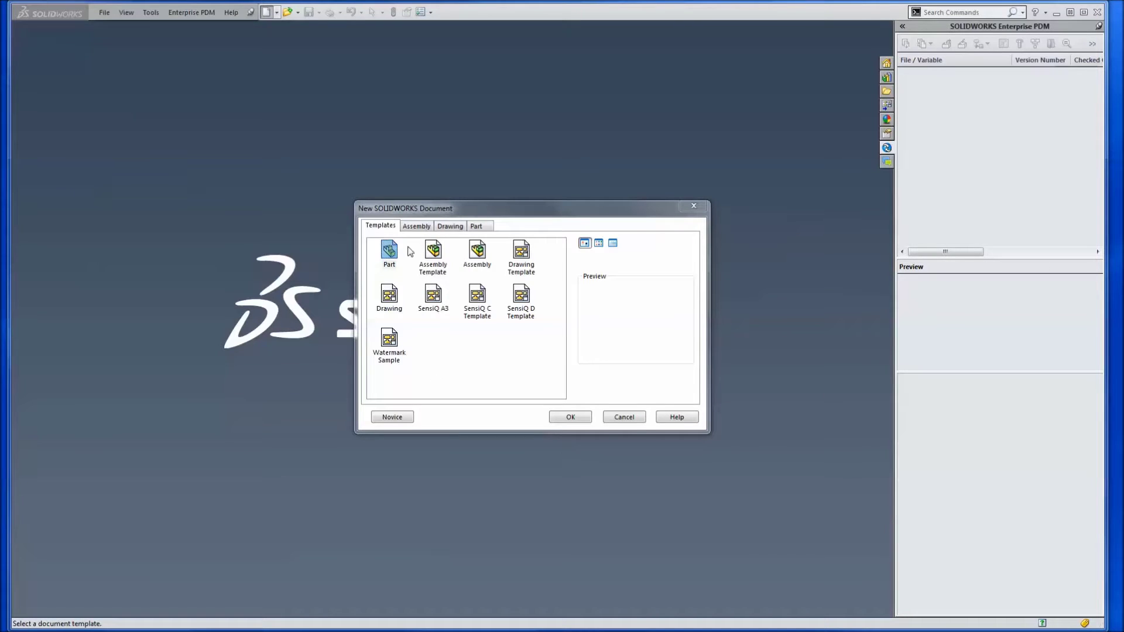
{"action": "left_click", "coordinate": [390, 253]}
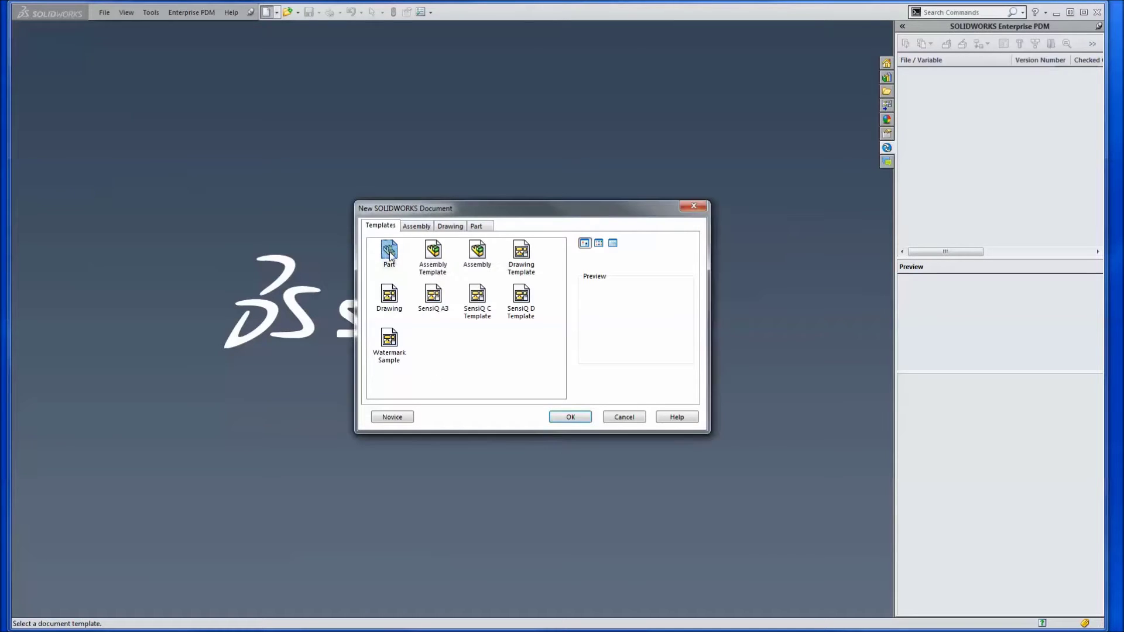
{"action": "left_click", "coordinate": [579, 418]}
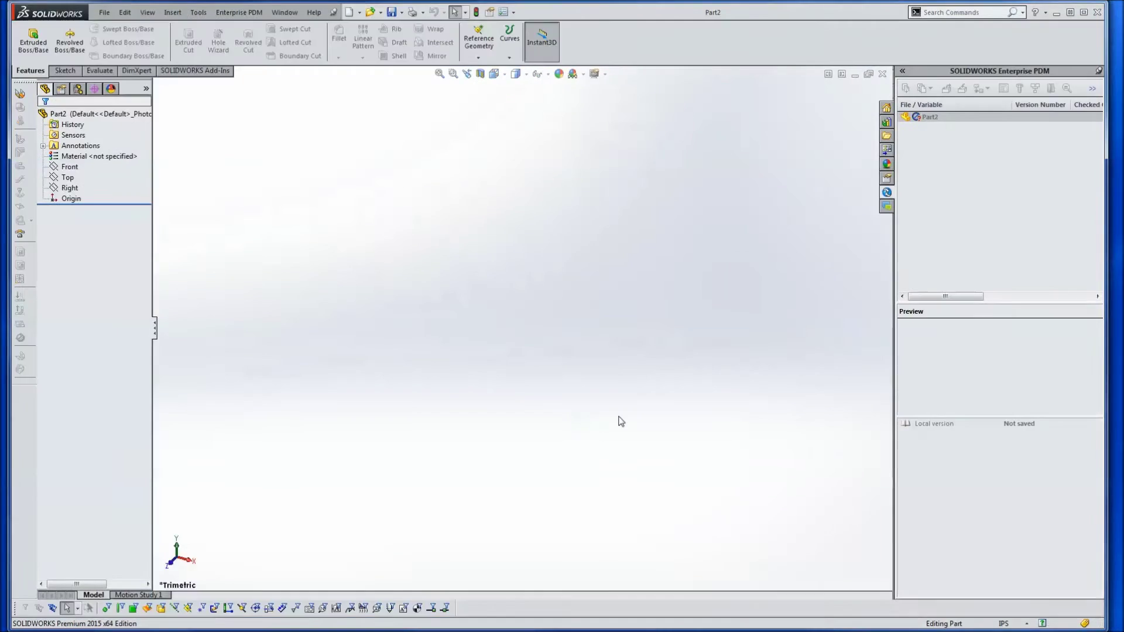
- Sketch a circle centred at the origin on the Top plane
{"action": "left_click", "coordinate": [67, 177]}
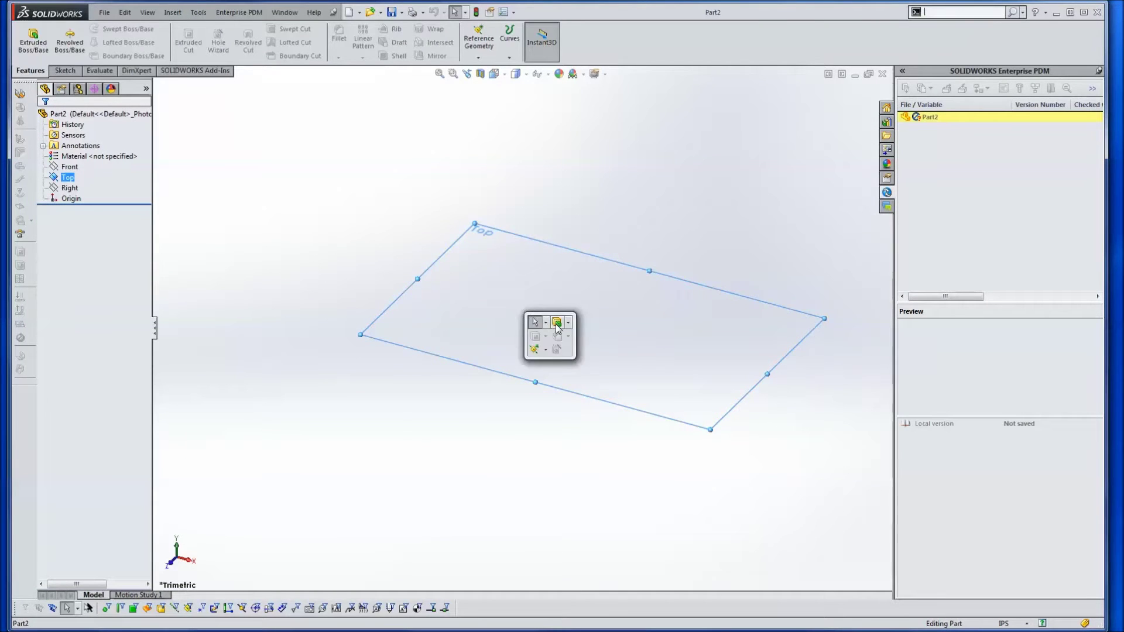
{"action": "left_click", "coordinate": [557, 324]}
{"action": "key", "text": "s"}
{"action": "left_click", "coordinate": [606, 347]}
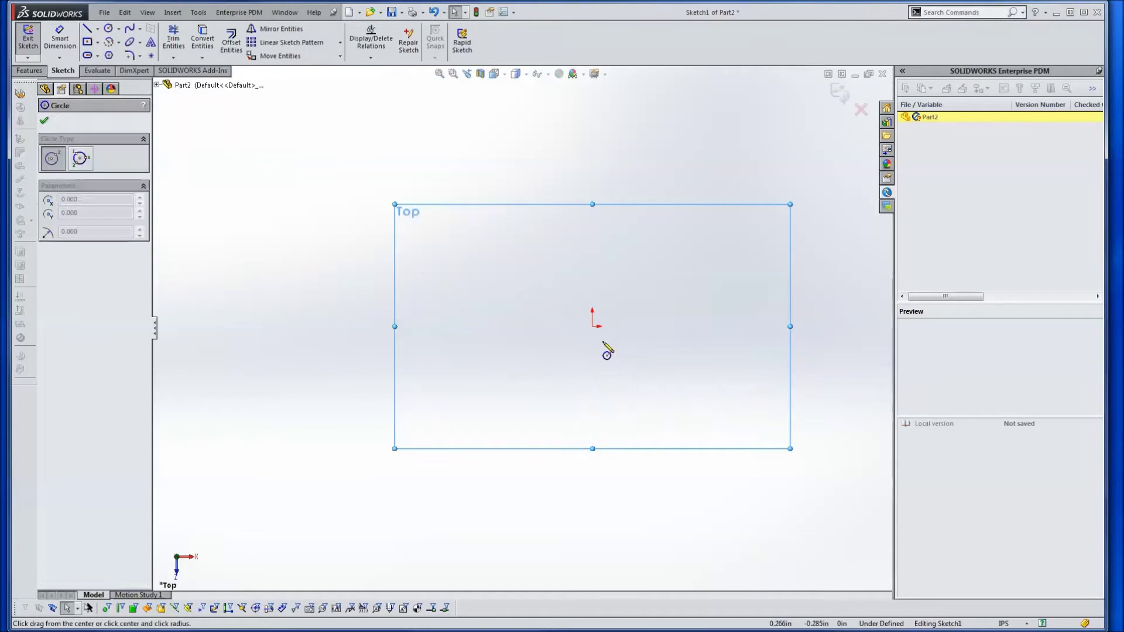
{"action": "left_click", "coordinate": [593, 326]}
{"action": "left_click", "coordinate": [535, 362]}
- Dimension the circle's diameter to 2 in
{"action": "key", "text": "d"}
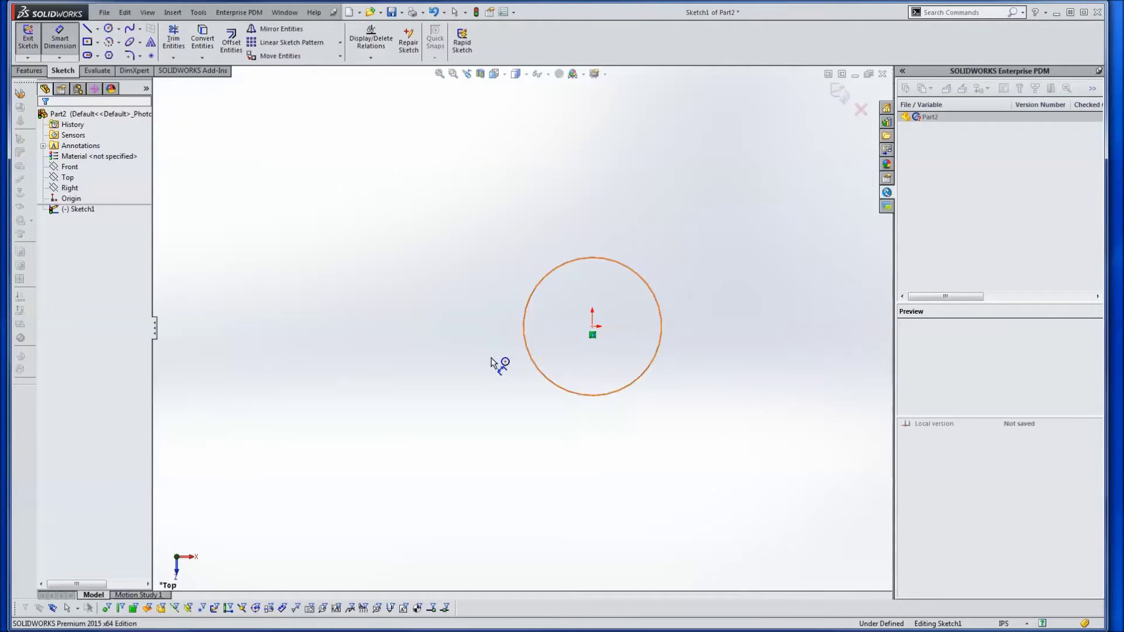
{"action": "left_click", "coordinate": [525, 344]}
{"action": "left_click", "coordinate": [528, 321]}
{"action": "type", "text": "2"}
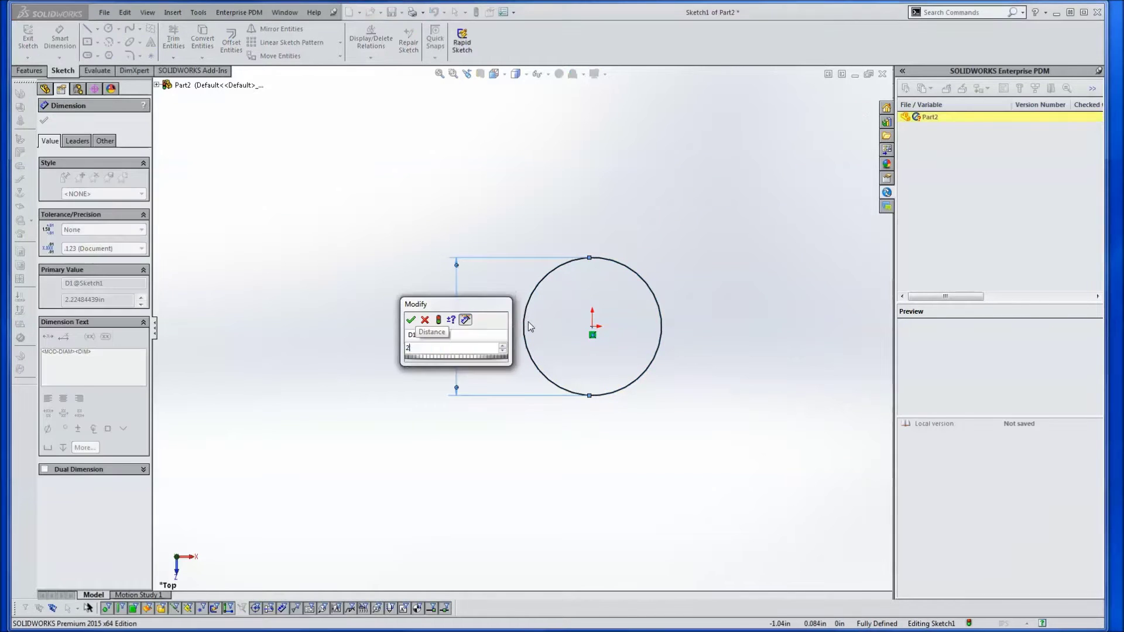
{"action": "key", "text": "Return"}
{"action": "left_click", "coordinate": [840, 92]}
- Extrude the circle 0.100 in into a disc and save the part
{"action": "key", "text": "e"}
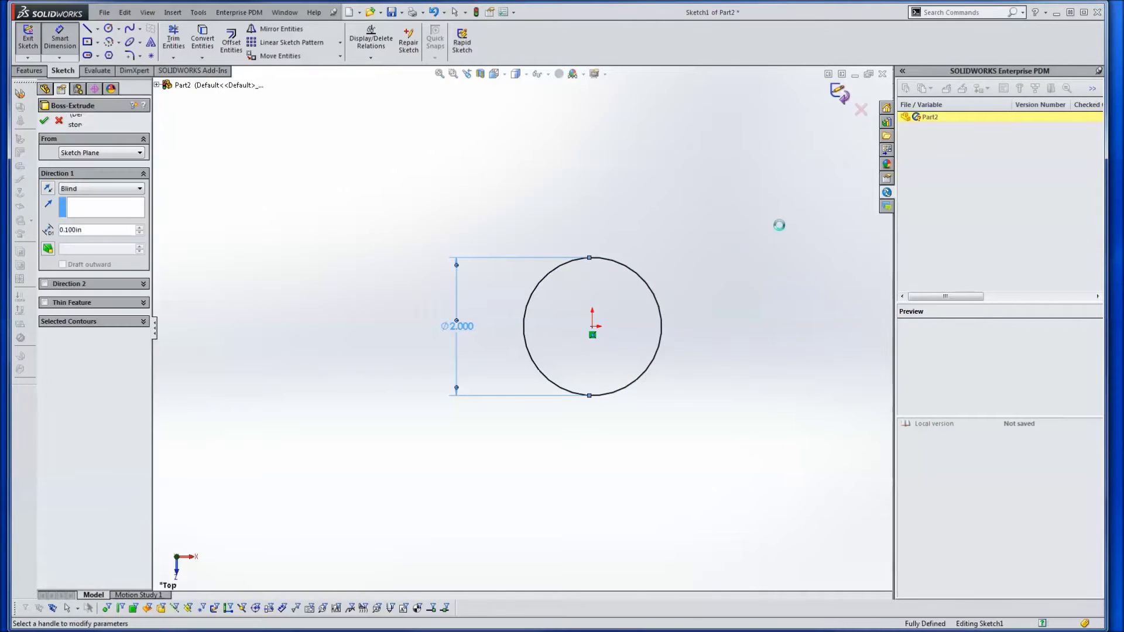
{"action": "key", "text": "Return"}
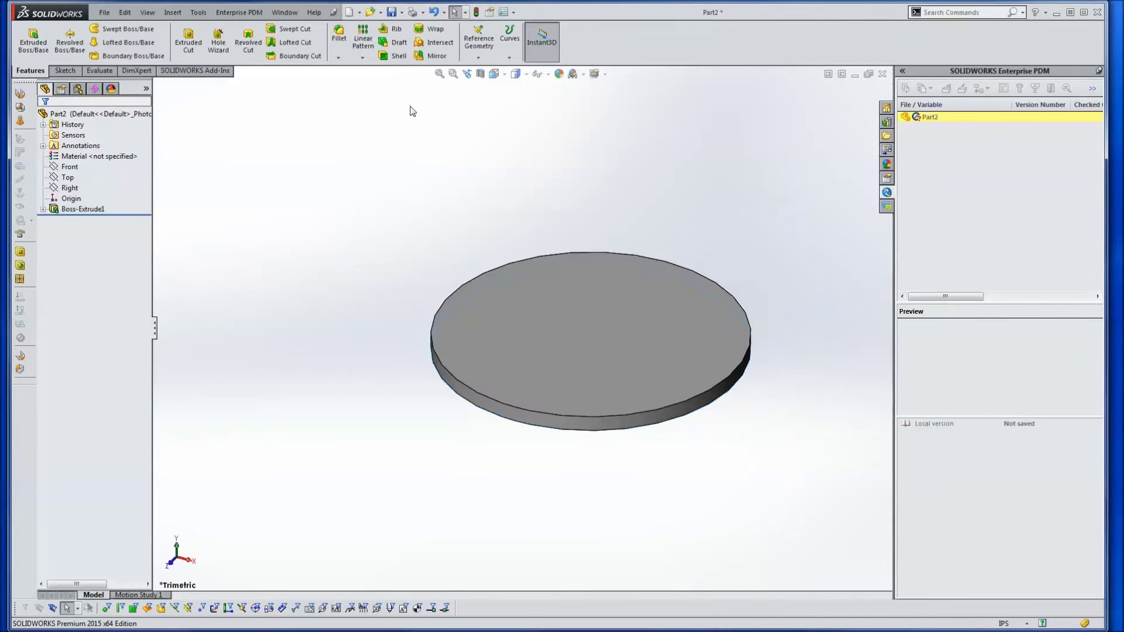
{"action": "key", "text": "ctrl+s"}
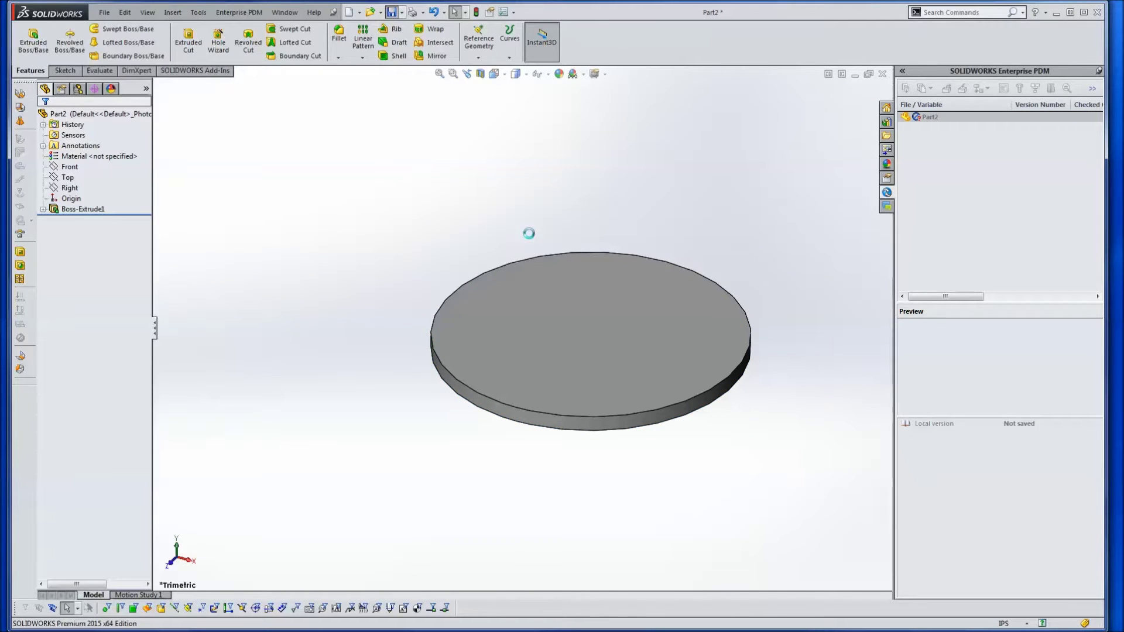
- Save the part as 'watermark test 2' and accept its filled-in PDM data card
{"action": "type", "text": "w"}
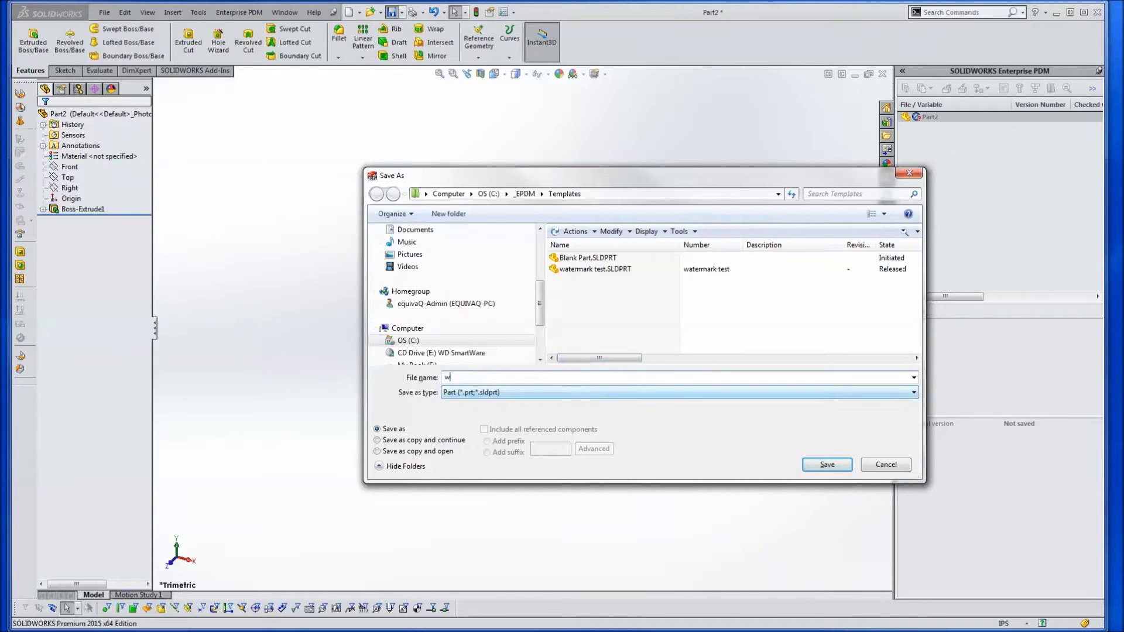
{"action": "type", "text": "atermark test 2"}
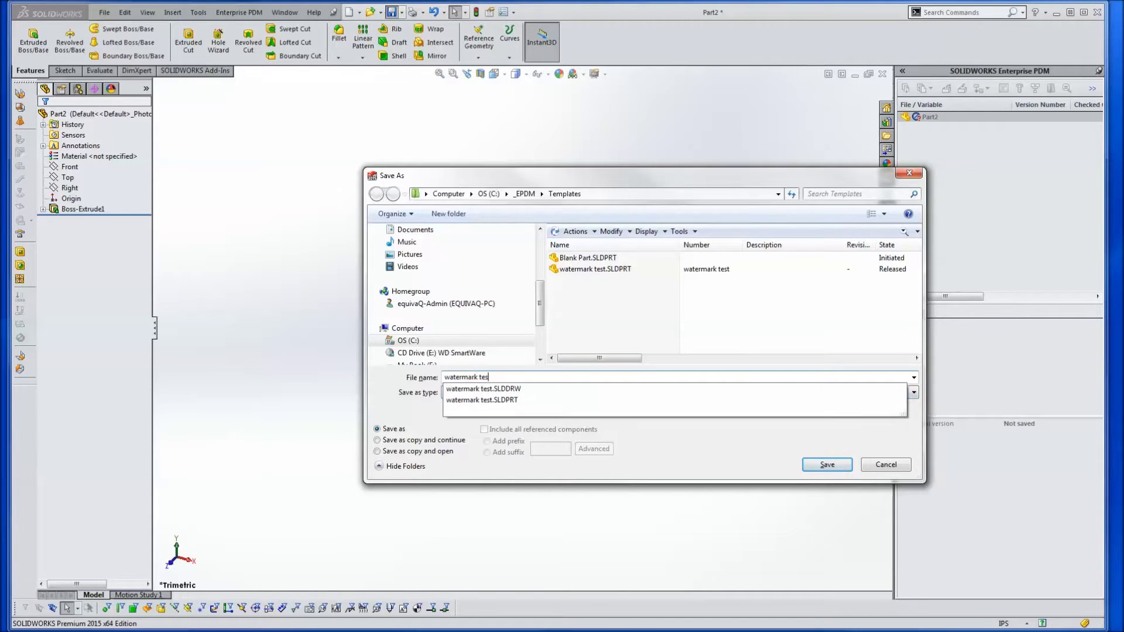
{"action": "left_click", "coordinate": [815, 467]}
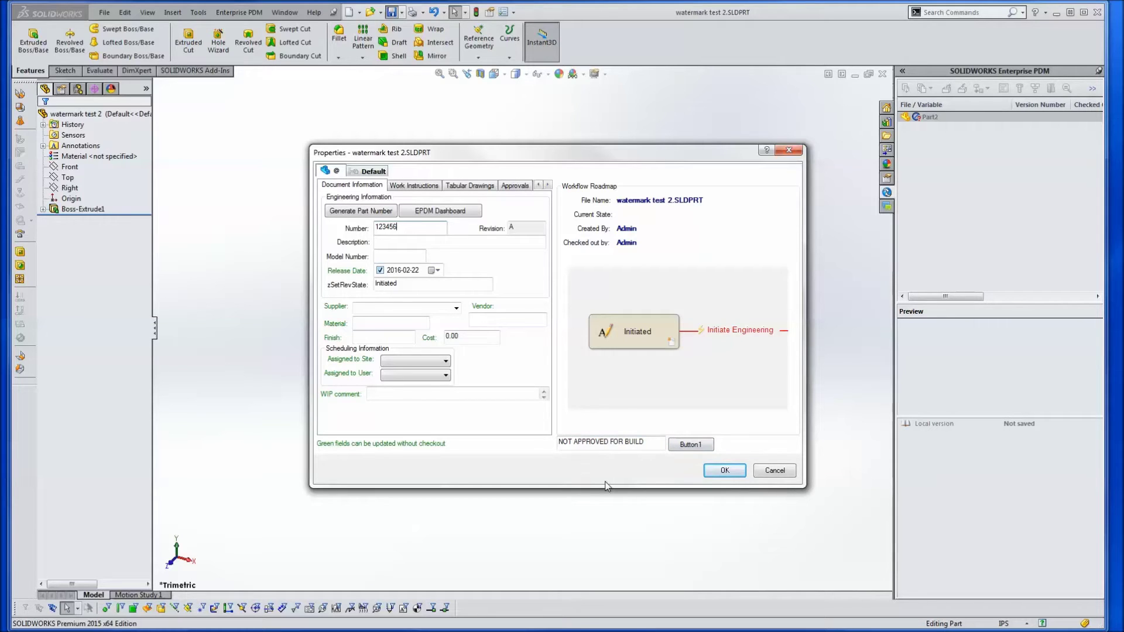
{"action": "left_click", "coordinate": [713, 470]}
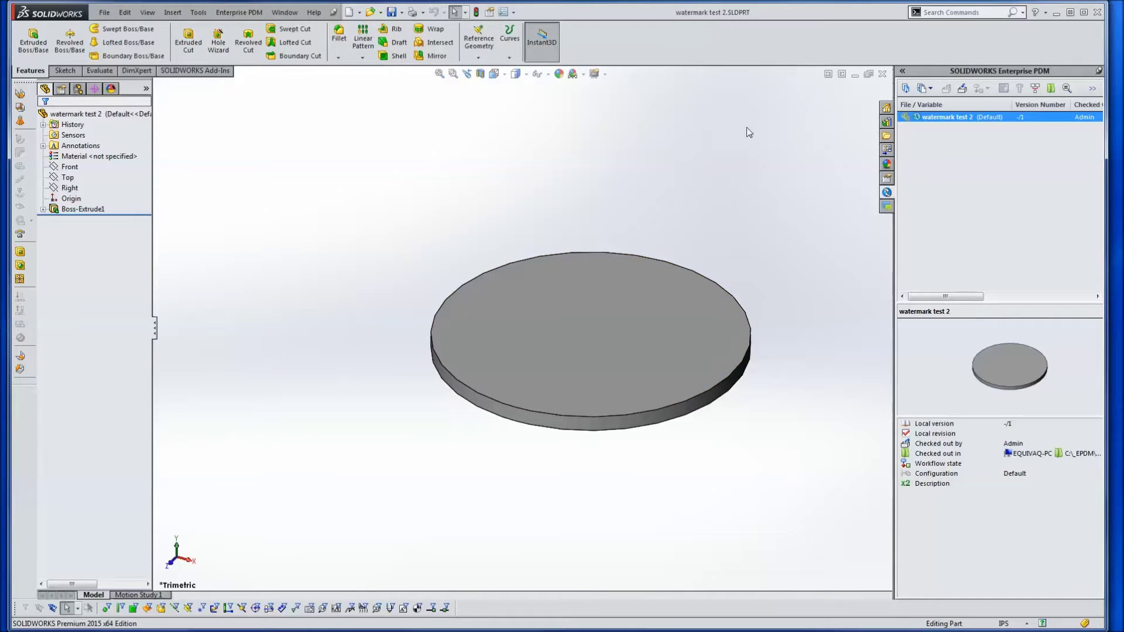
- Open Drawing.drwdot from _EPDM\Templates and maximize the SOLIDWORKS window
{"action": "left_click", "coordinate": [381, 12]}
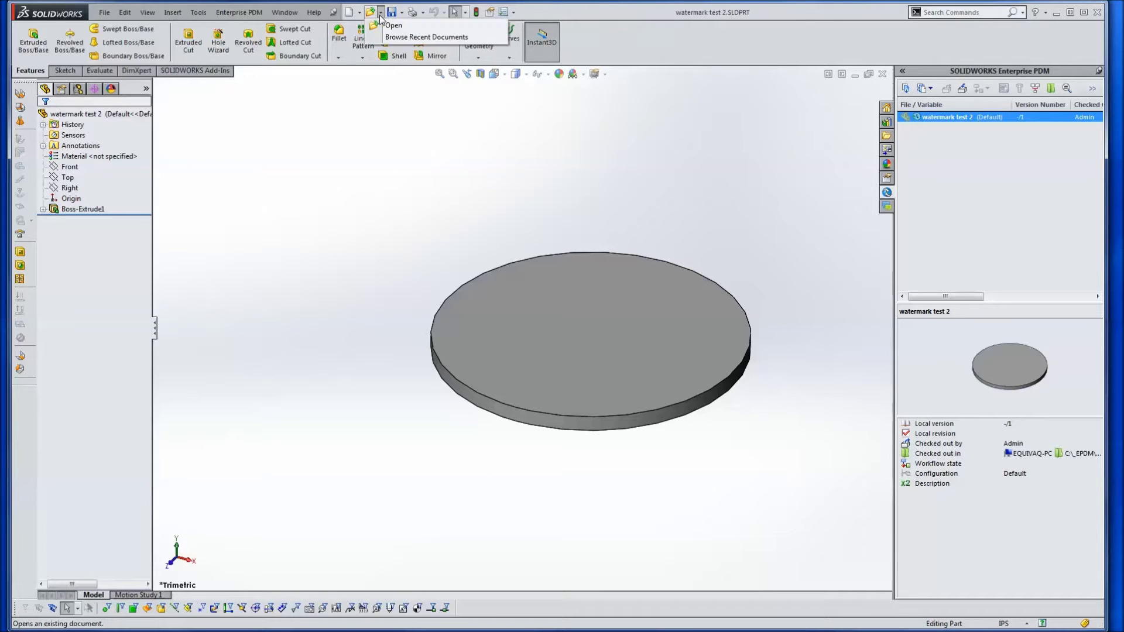
{"action": "left_click", "coordinate": [568, 252]}
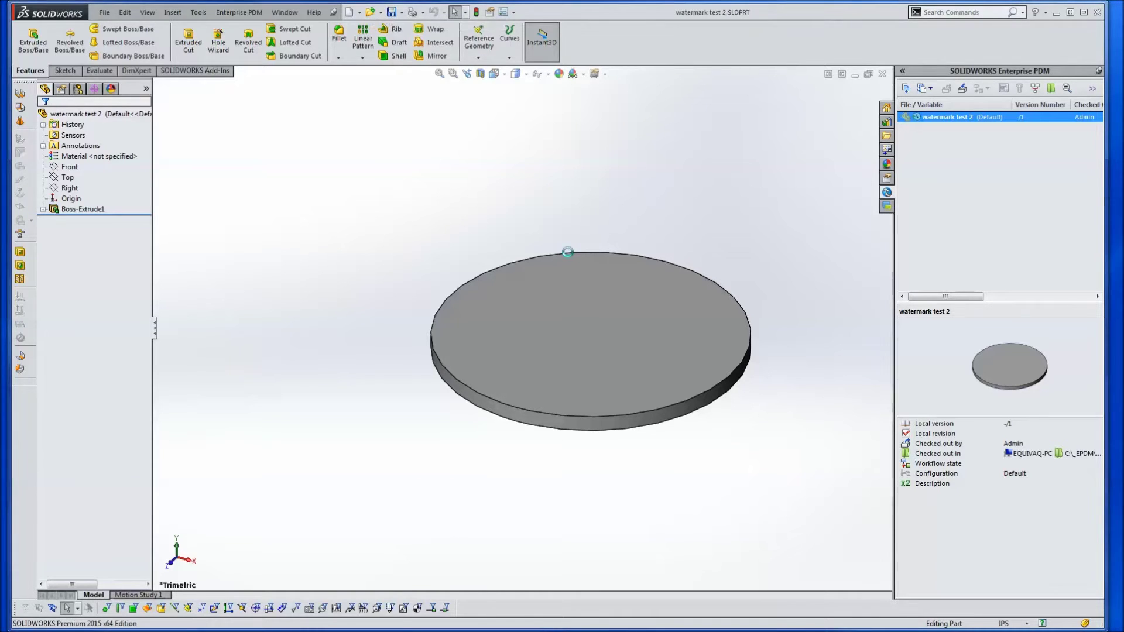
{"action": "key", "text": "ctrl+o"}
{"action": "left_click", "coordinate": [585, 239]}
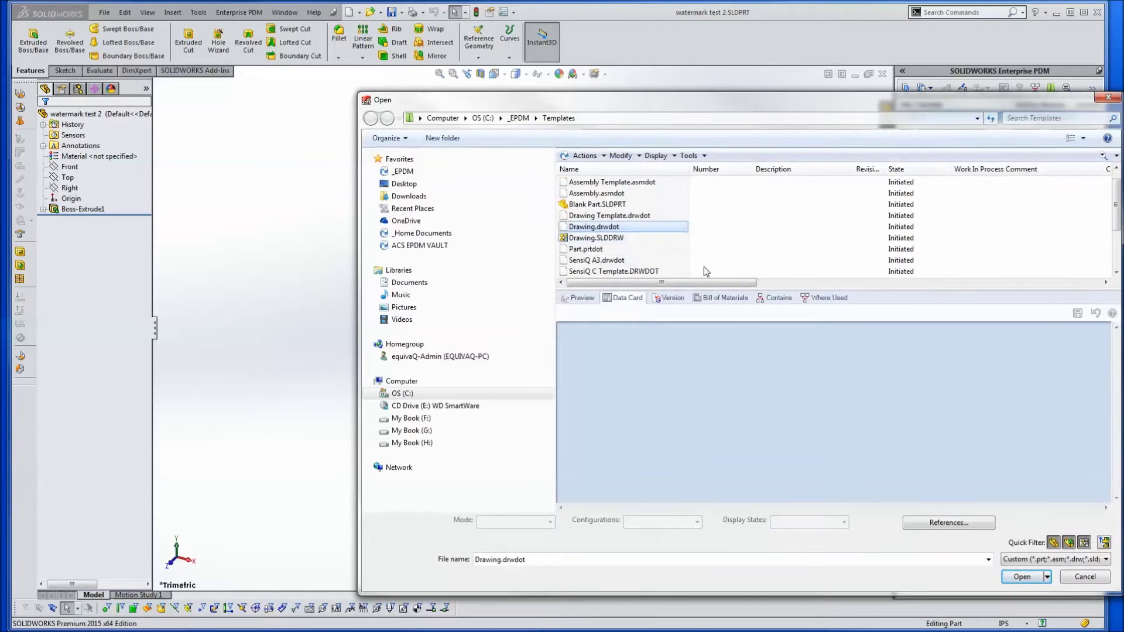
{"action": "left_click", "coordinate": [1025, 579]}
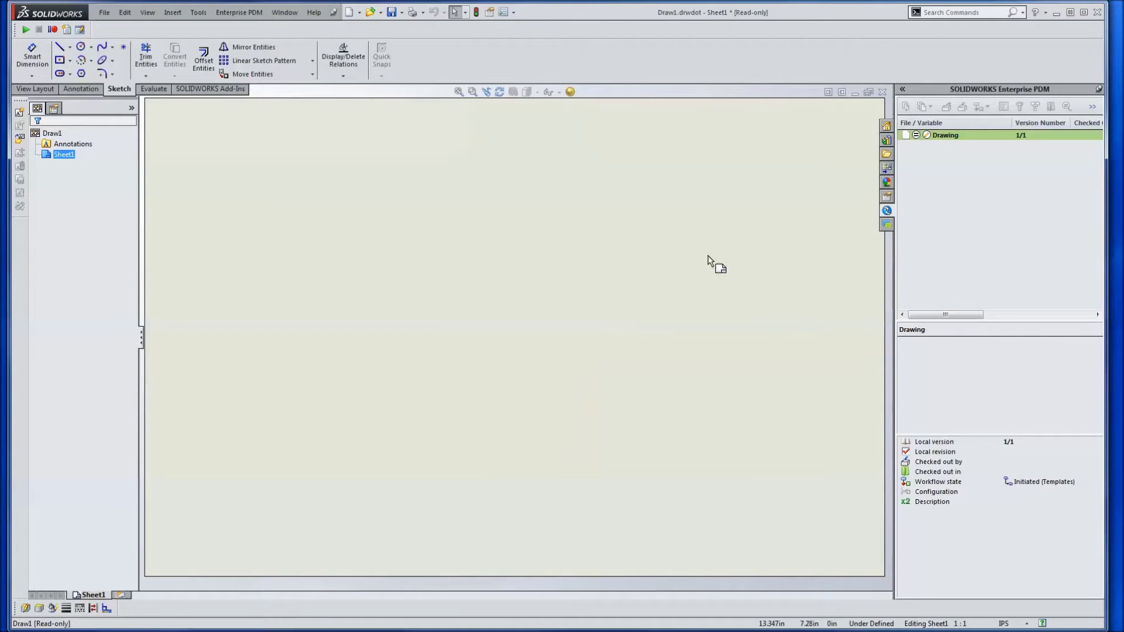
{"action": "key", "text": "super+Up"}
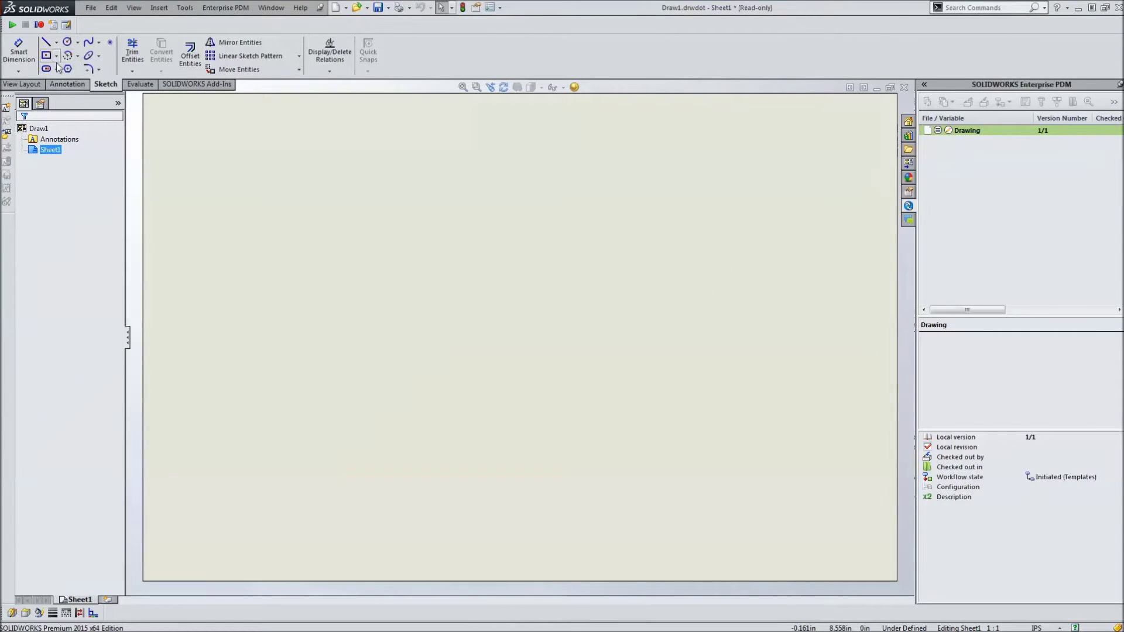
- Insert a note near the sheet centre with a 30 degree angle
{"action": "left_click", "coordinate": [159, 8]}
{"action": "mouse_move", "coordinate": [234, 46]}
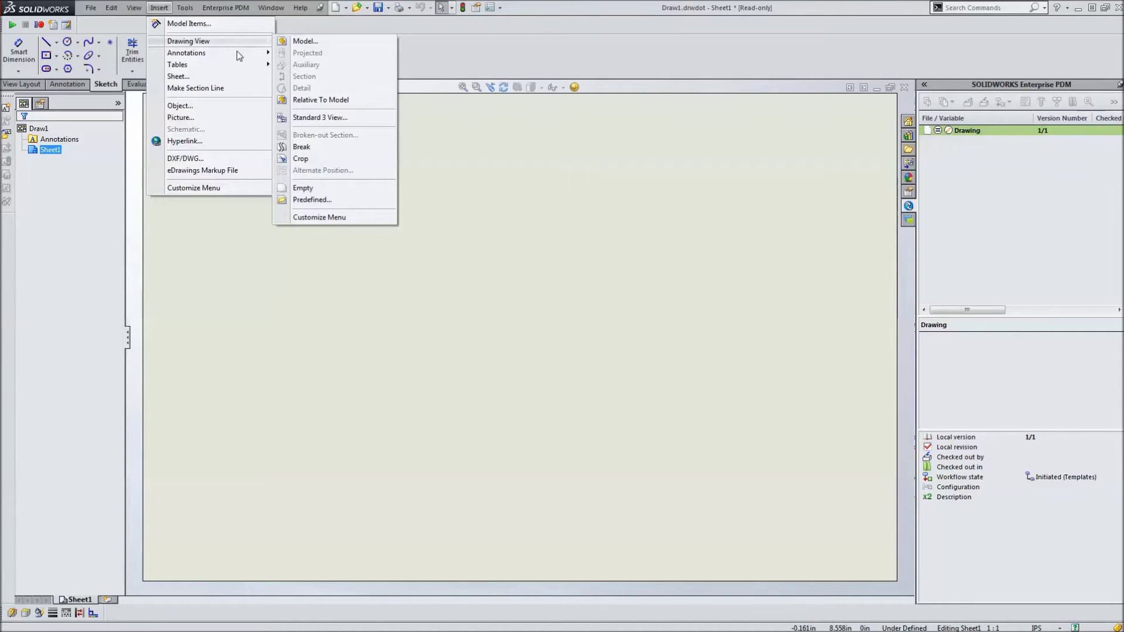
{"action": "left_click", "coordinate": [305, 53]}
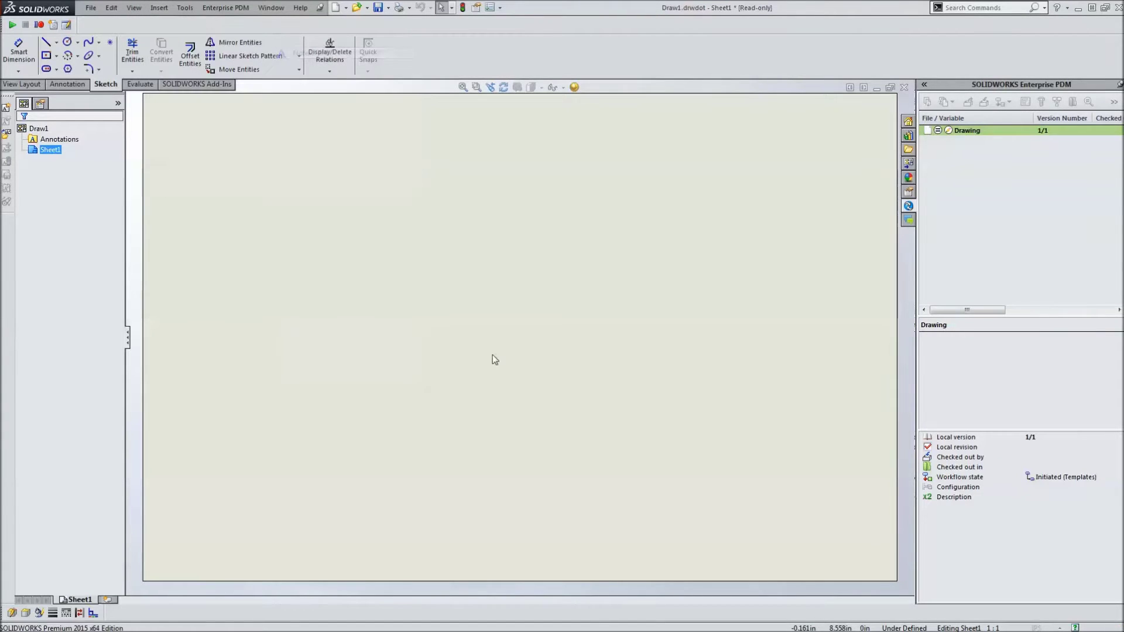
{"action": "left_click", "coordinate": [506, 302]}
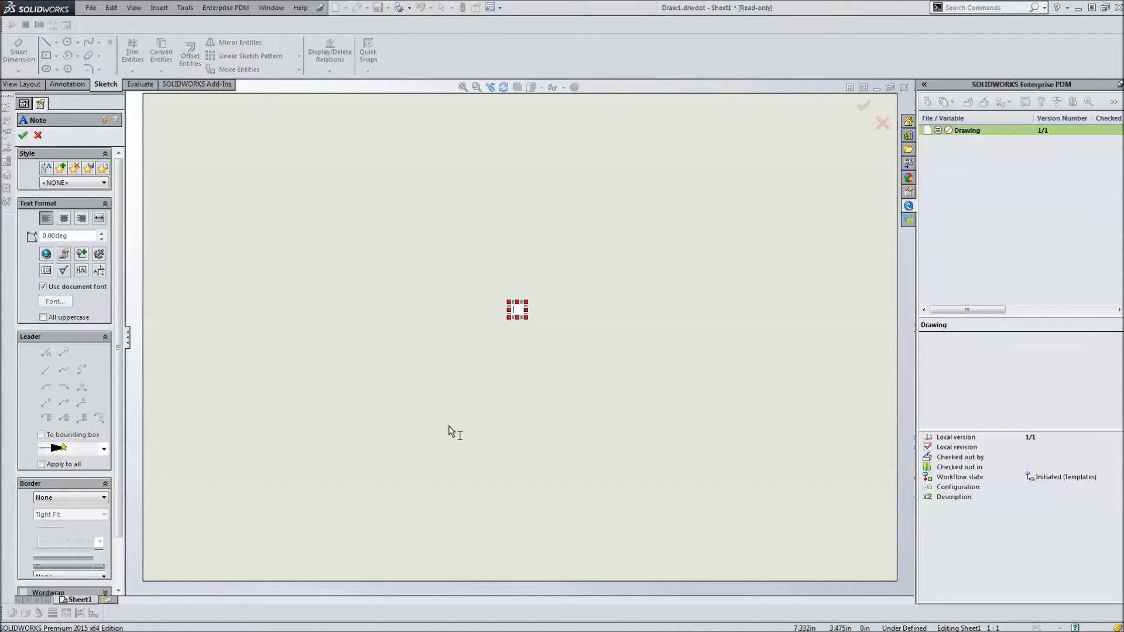
{"action": "left_click", "coordinate": [67, 236]}
{"action": "type", "text": "30"}
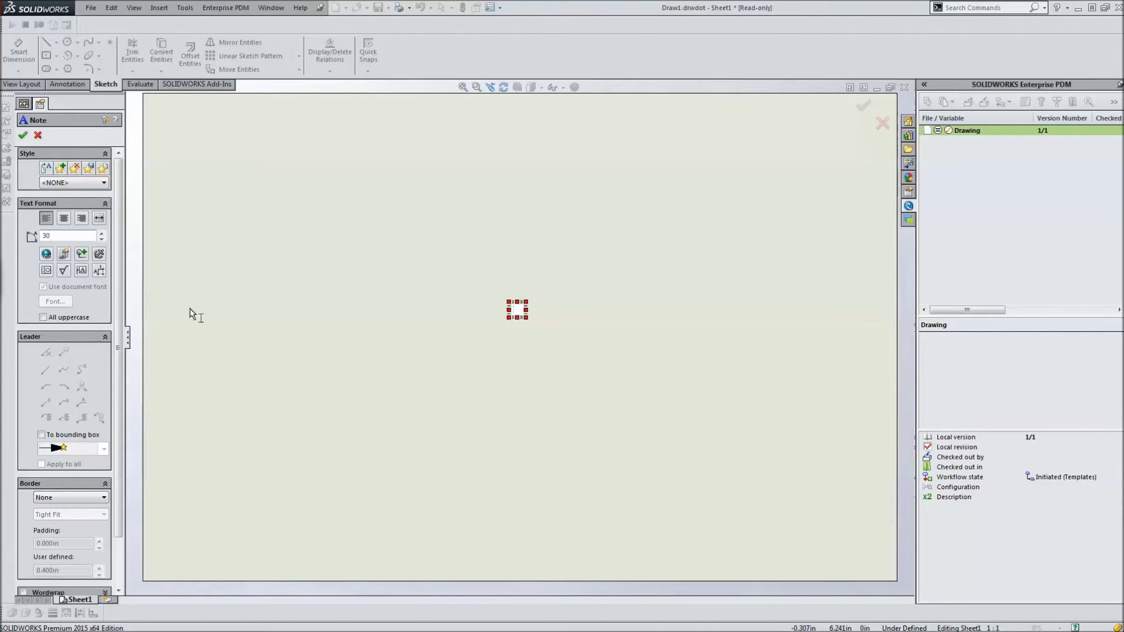
- Set the note text to $PRP:"Unreleased" in the text editing window
{"action": "right_click", "coordinate": [520, 311]}
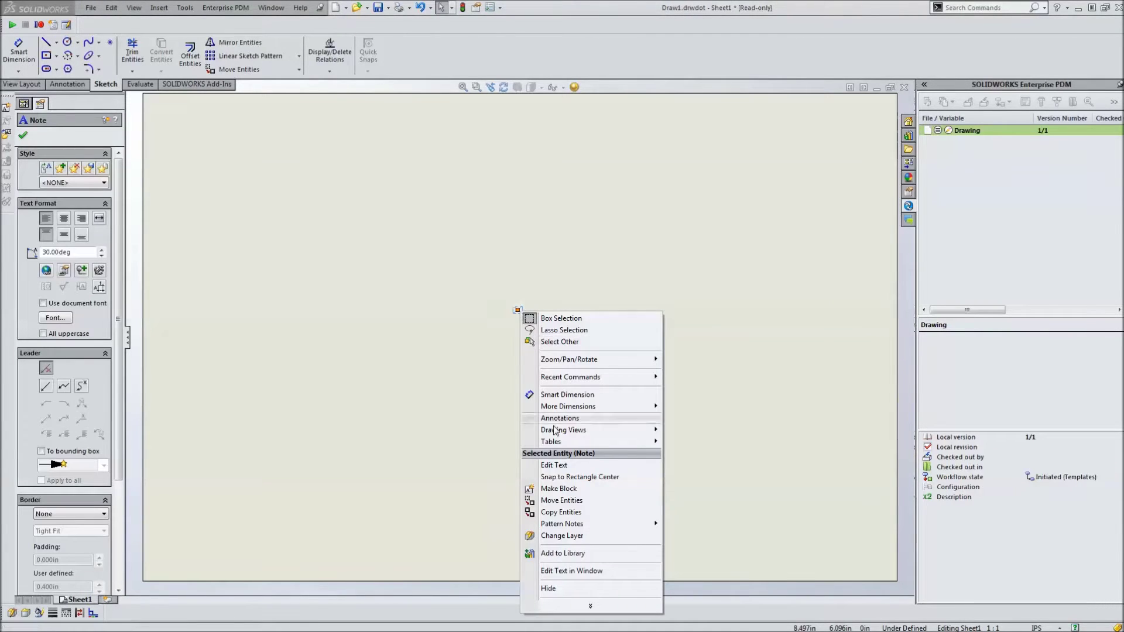
{"action": "left_click", "coordinate": [563, 571]}
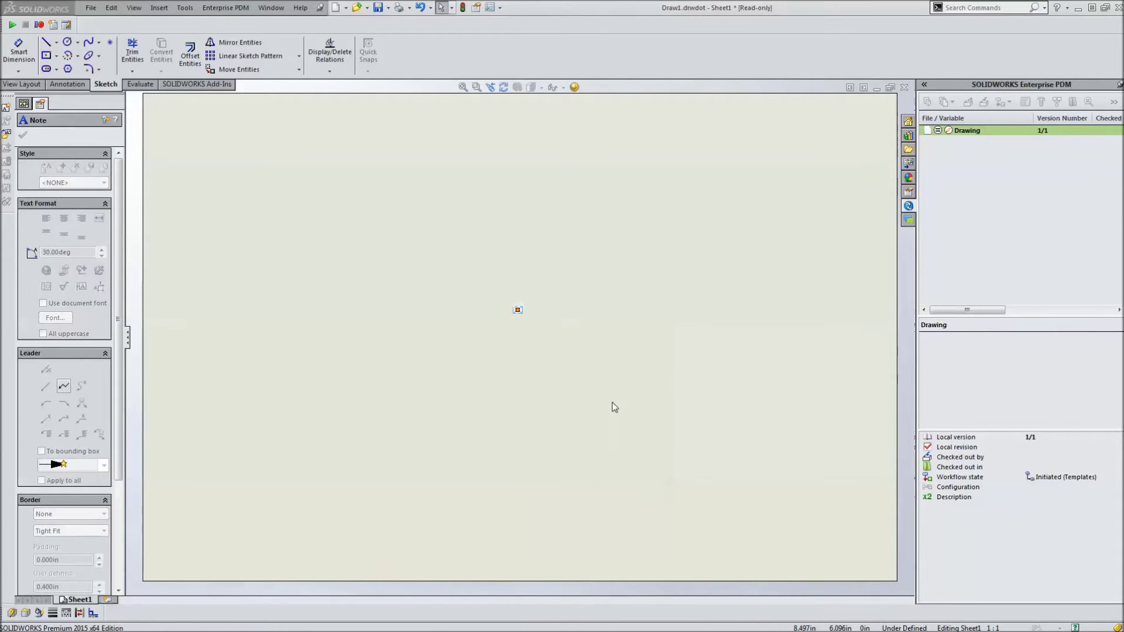
{"action": "type", "text": "S"}
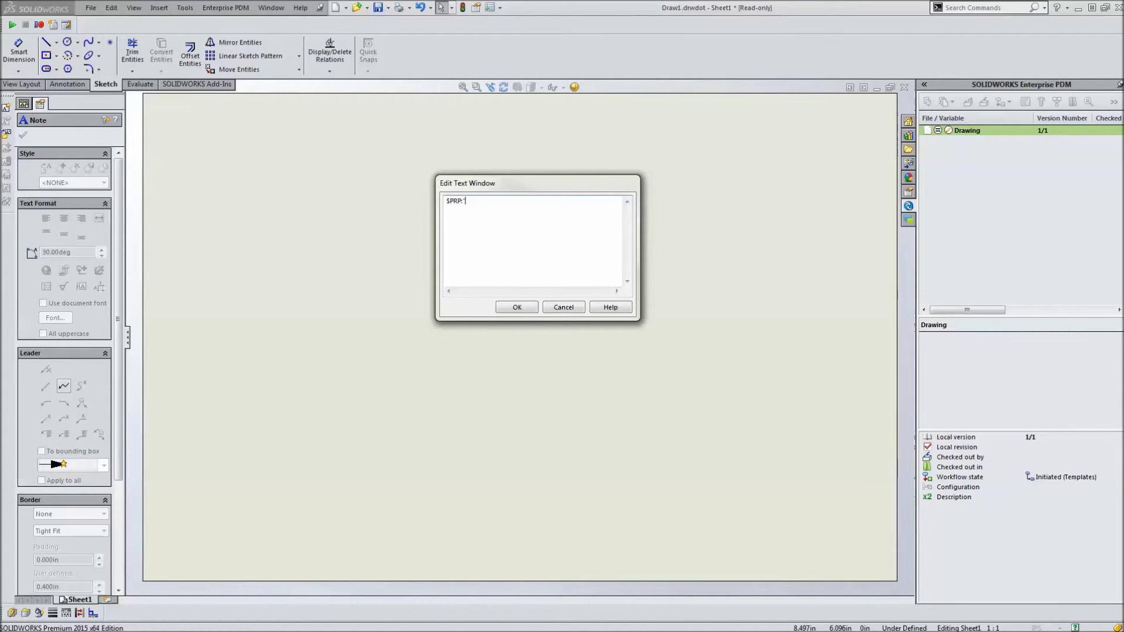
{"action": "type", "text": "PRP:\"Unreleased\""}
{"action": "left_click", "coordinate": [534, 311]}
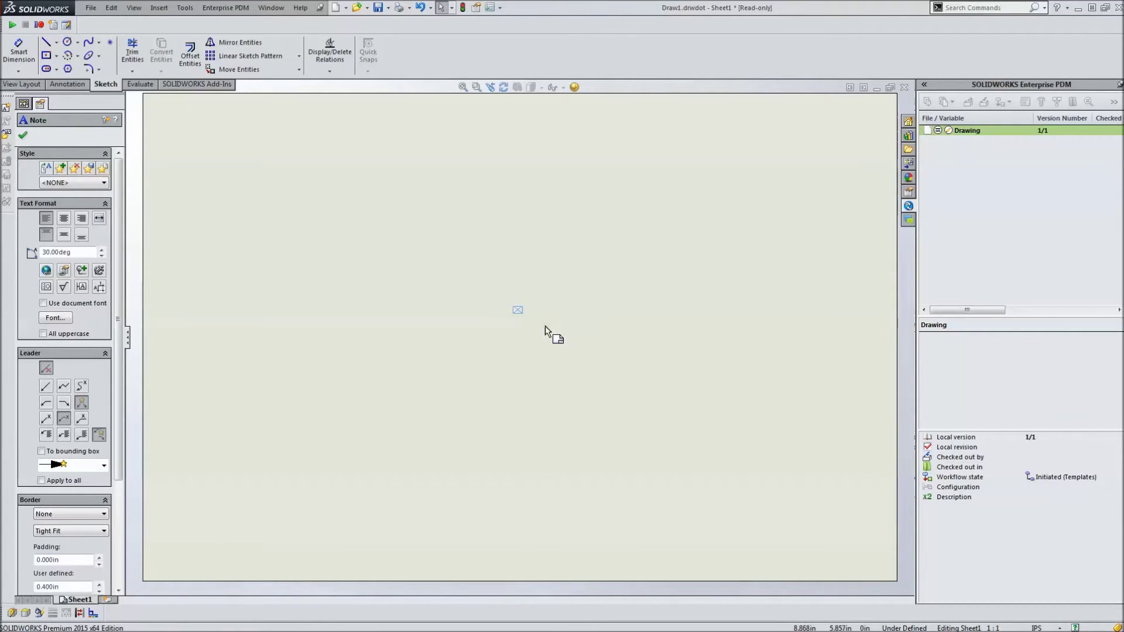
- Set the note font to Century Gothic at 0.5 in height
{"action": "left_click", "coordinate": [55, 318]}
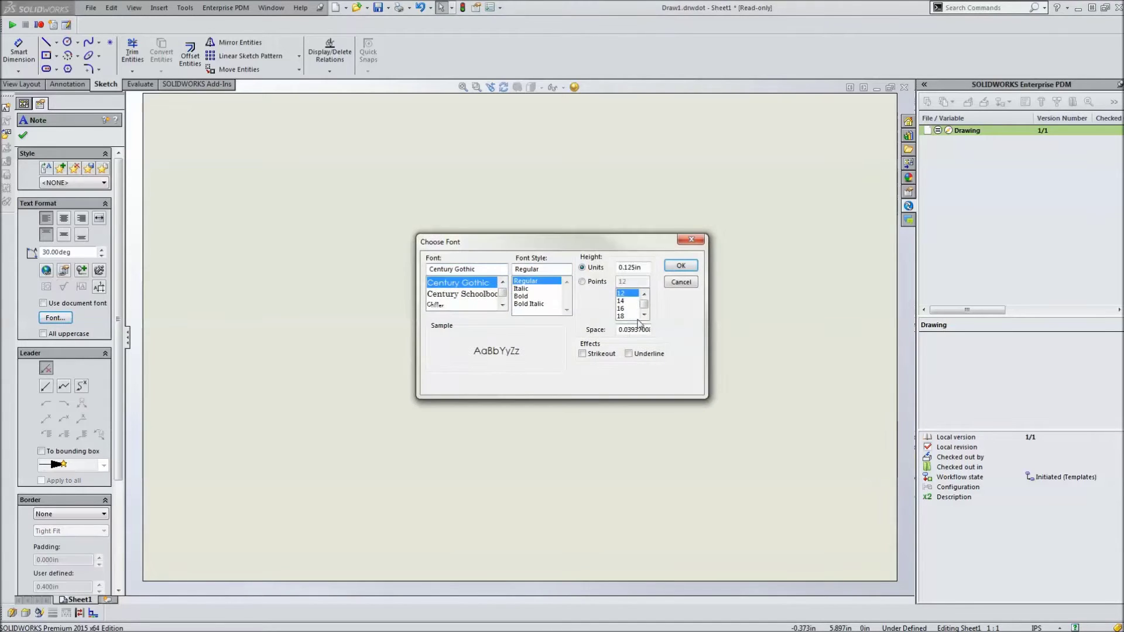
{"action": "double_click", "coordinate": [648, 267]}
{"action": "type", "text": ".5"}
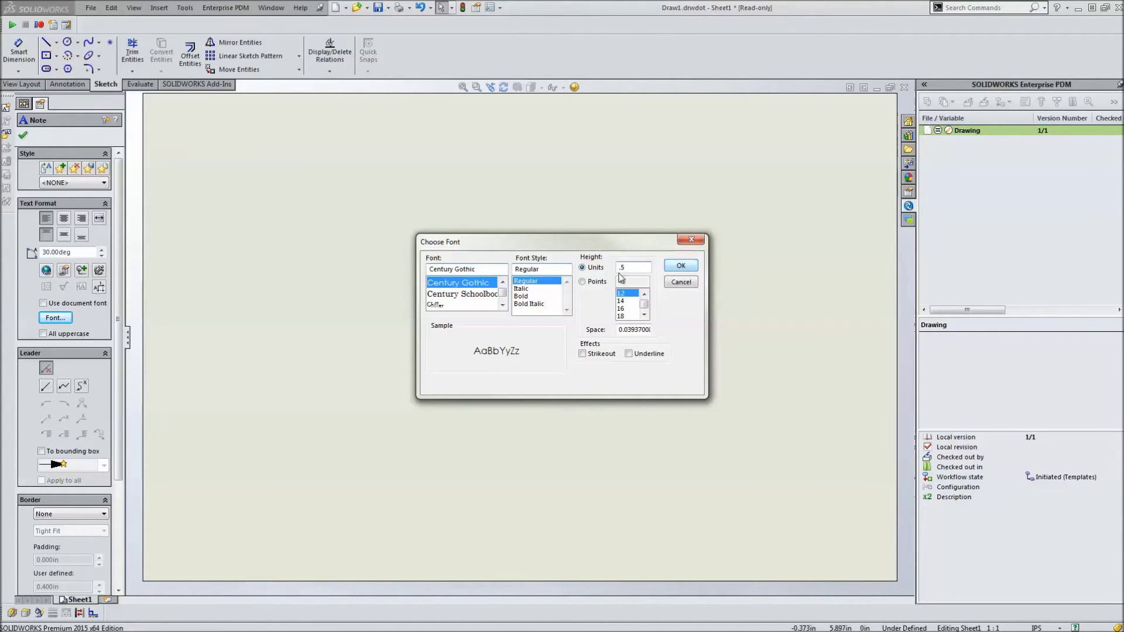
{"action": "left_click", "coordinate": [675, 268]}
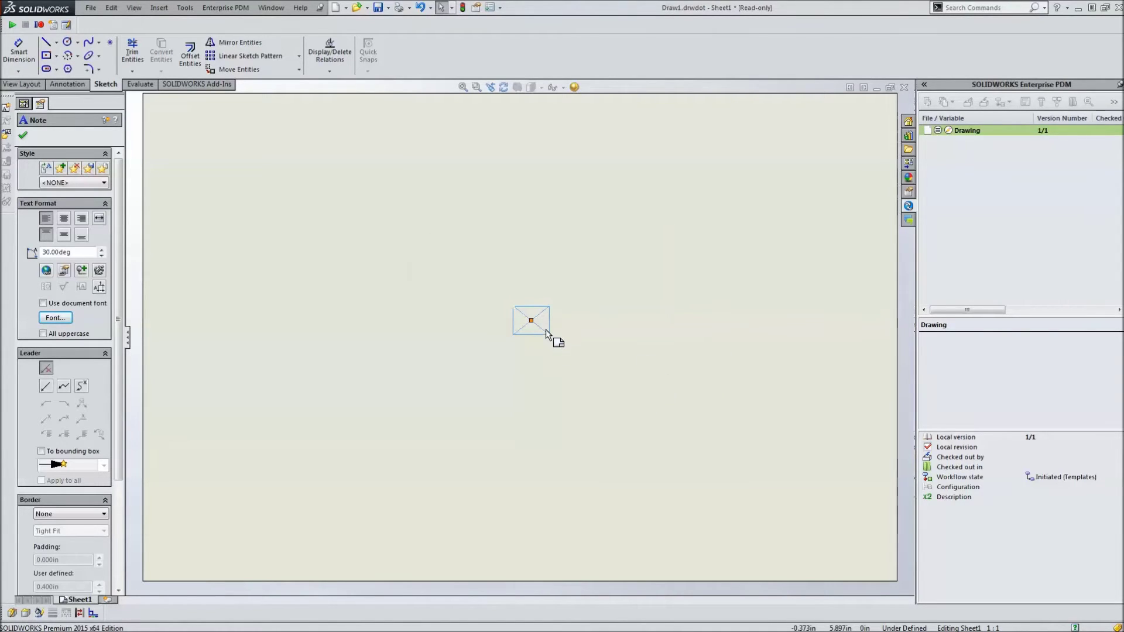
{"action": "key", "text": "Escape"}
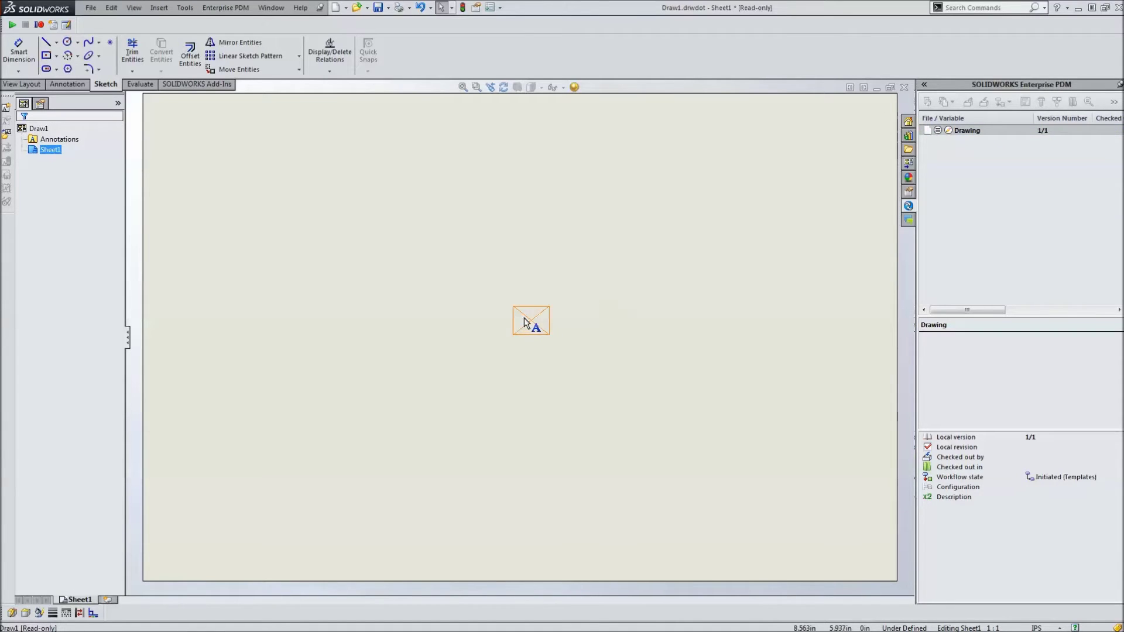
- Centre-align the note text and finish the note
{"action": "left_click", "coordinate": [533, 323]}
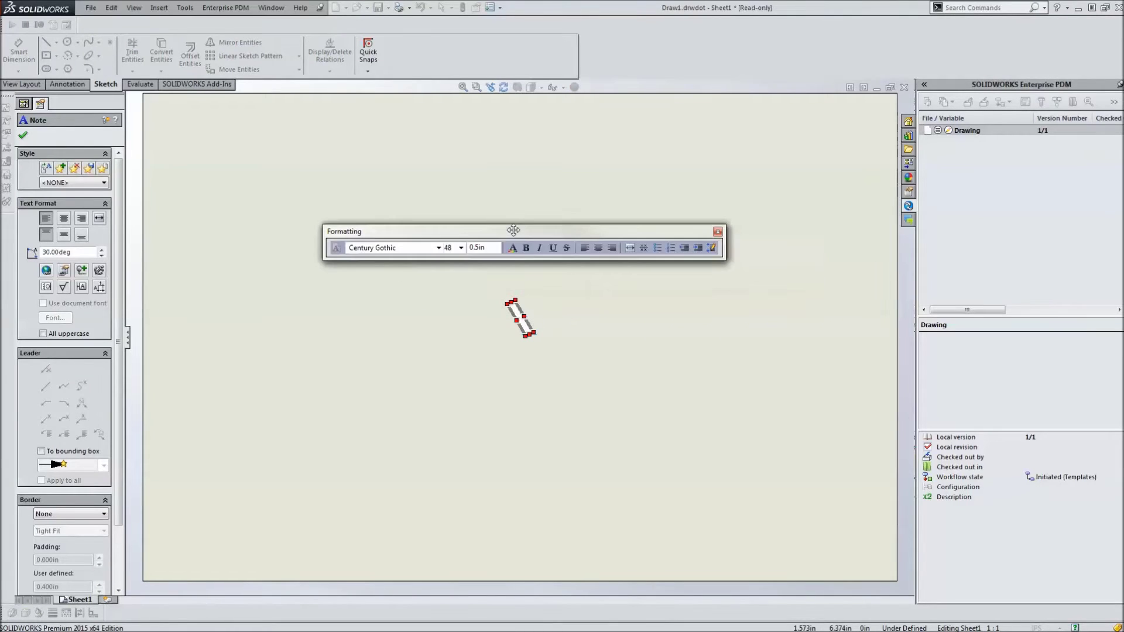
{"action": "left_click", "coordinate": [598, 247]}
{"action": "key", "text": "Escape"}
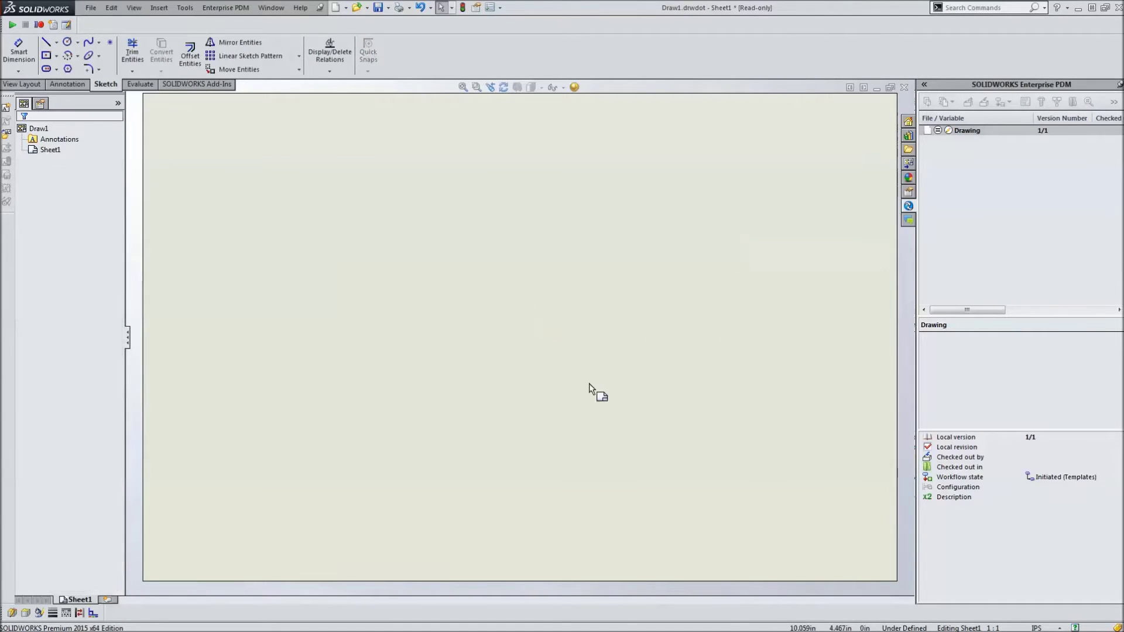
- Save the sheet as drawing template 'watermark sample template.drwdot'
{"action": "left_click", "coordinate": [388, 8]}
{"action": "left_click", "coordinate": [404, 32]}
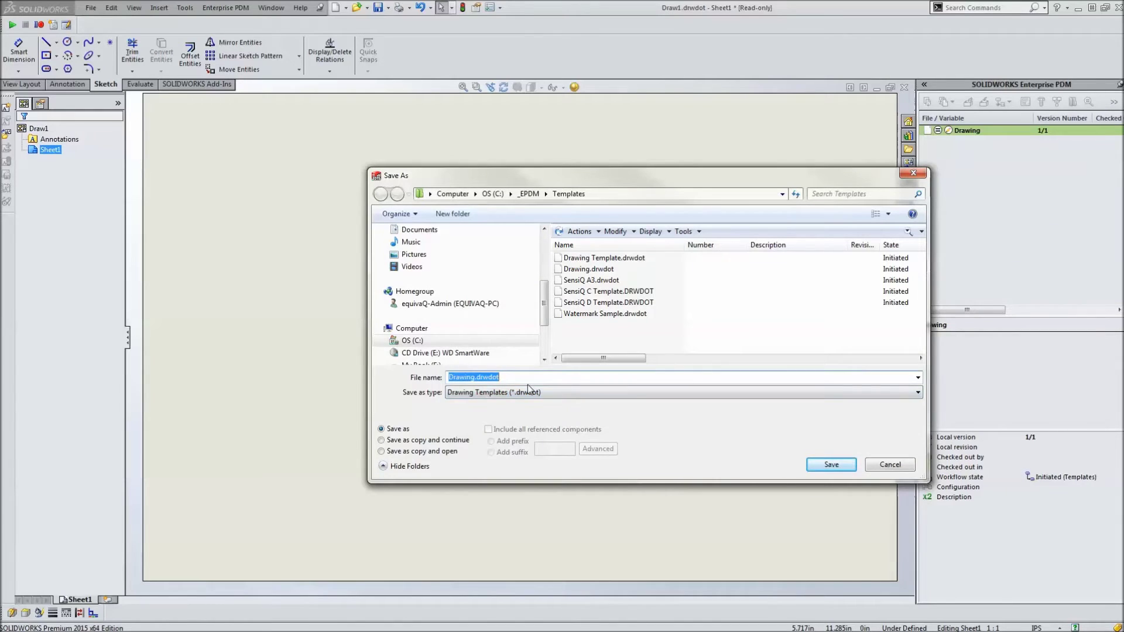
{"action": "type", "text": "watermark sample te"}
{"action": "key", "text": "BackSpace"}
{"action": "key", "text": "BackSpace"}
{"action": "type", "text": "sample te"}
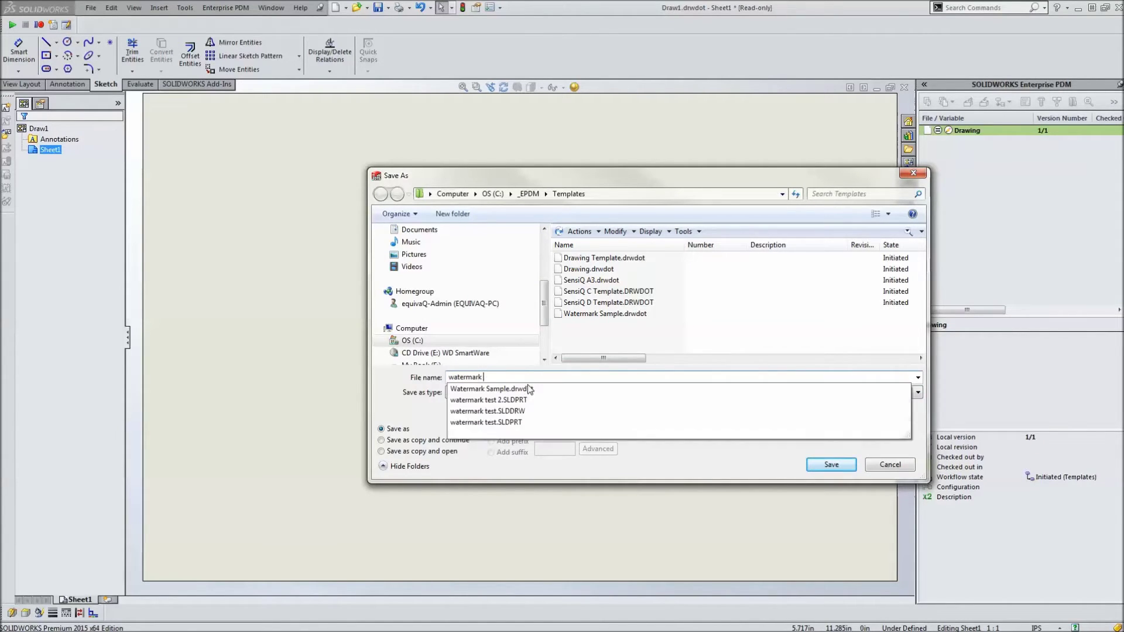
{"action": "type", "text": "mp"}
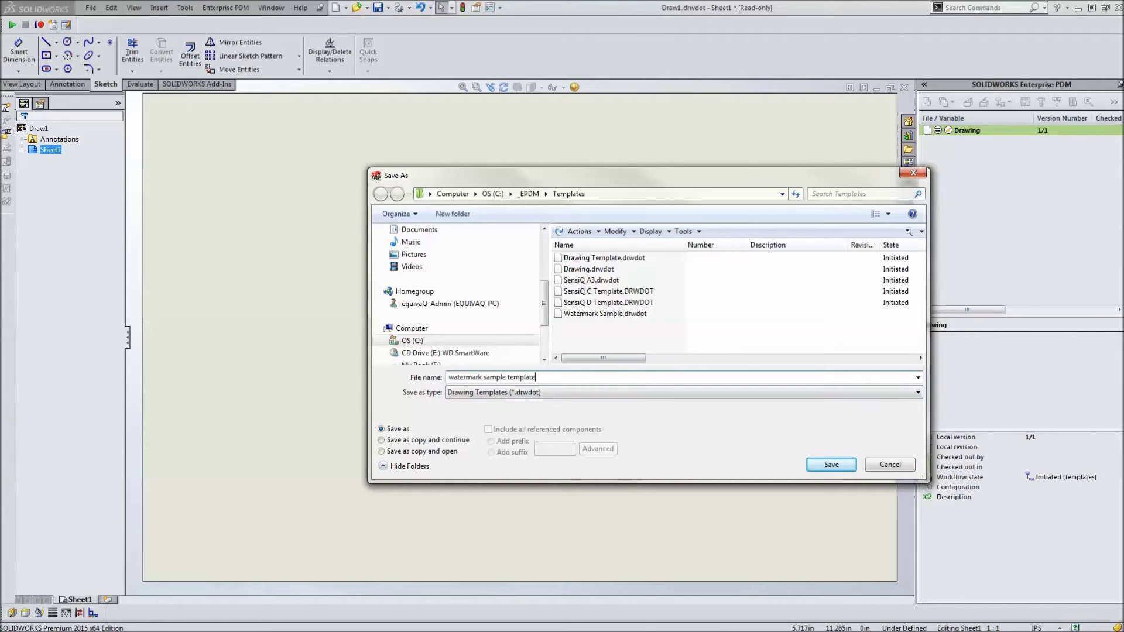
{"action": "left_click", "coordinate": [830, 464]}
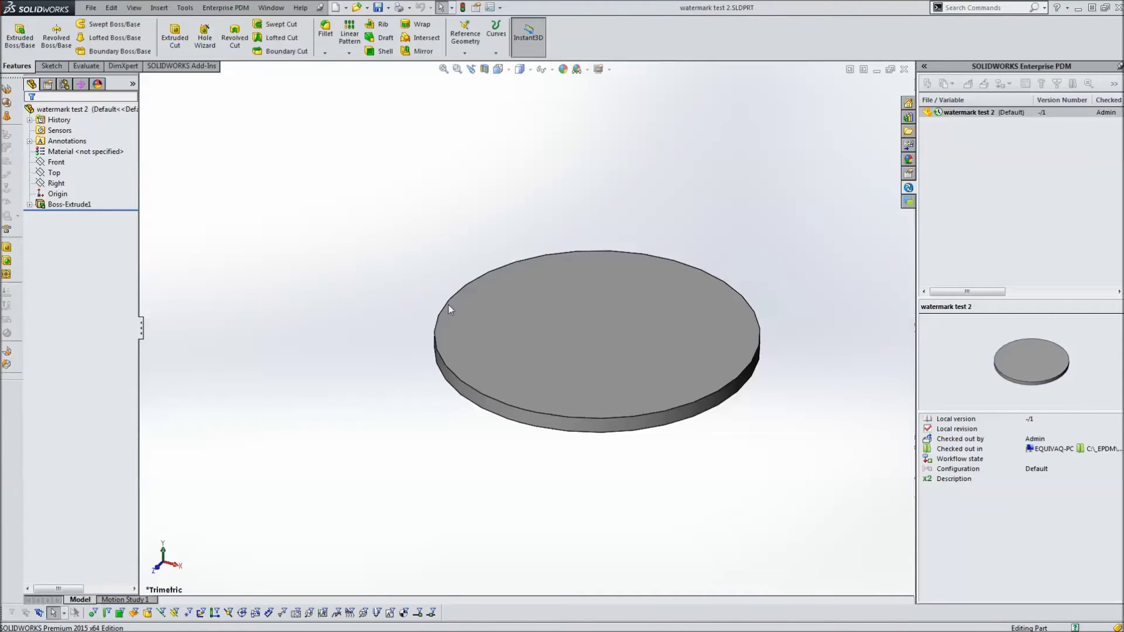
- Make a drawing of the disc from watermark sample template with the custom sheet size
{"action": "left_click", "coordinate": [345, 8]}
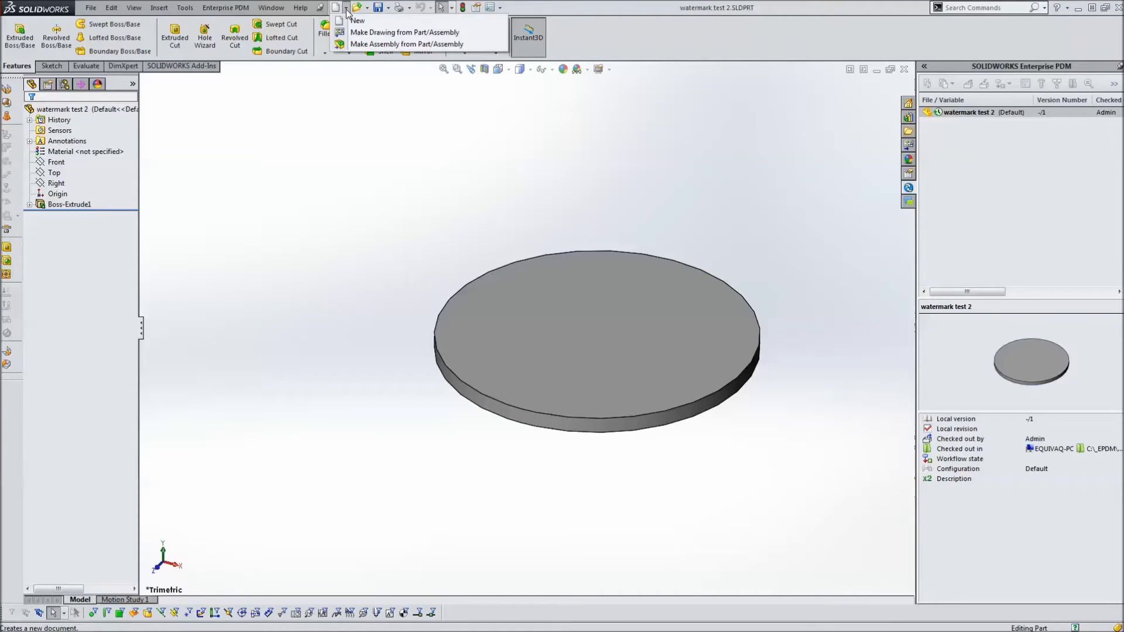
{"action": "left_click", "coordinate": [359, 33]}
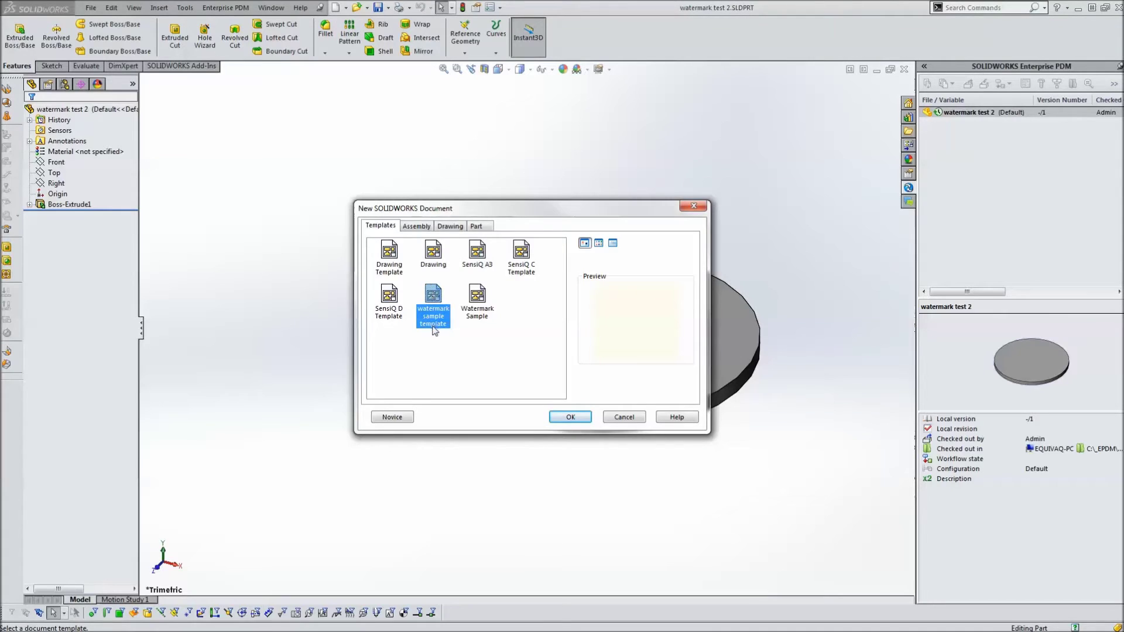
{"action": "left_click", "coordinate": [566, 417]}
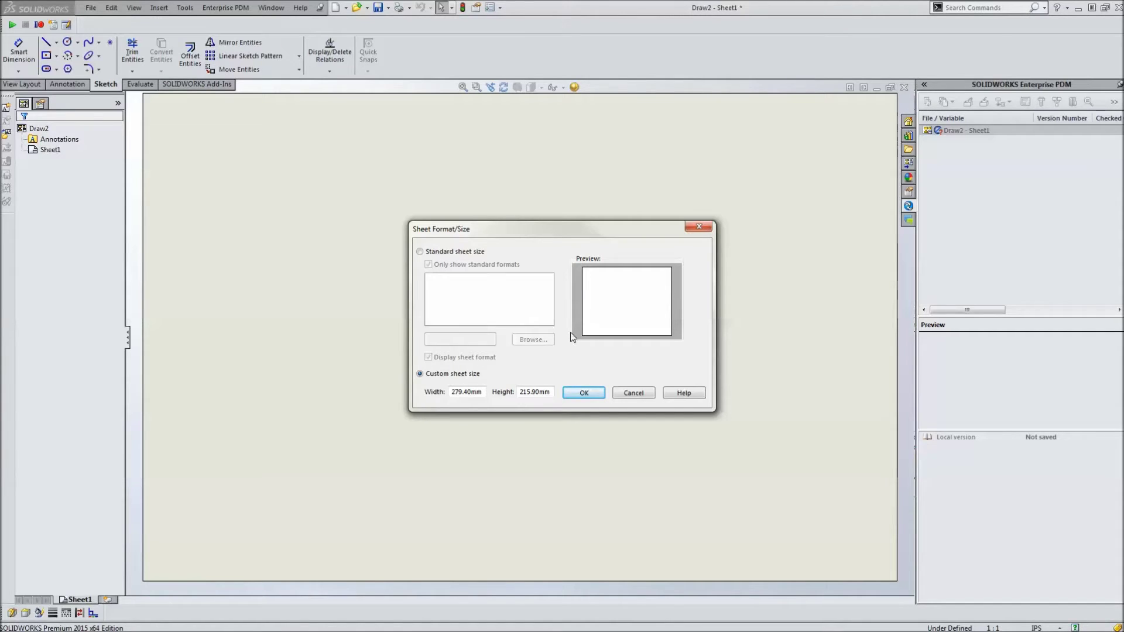
{"action": "left_click", "coordinate": [584, 393]}
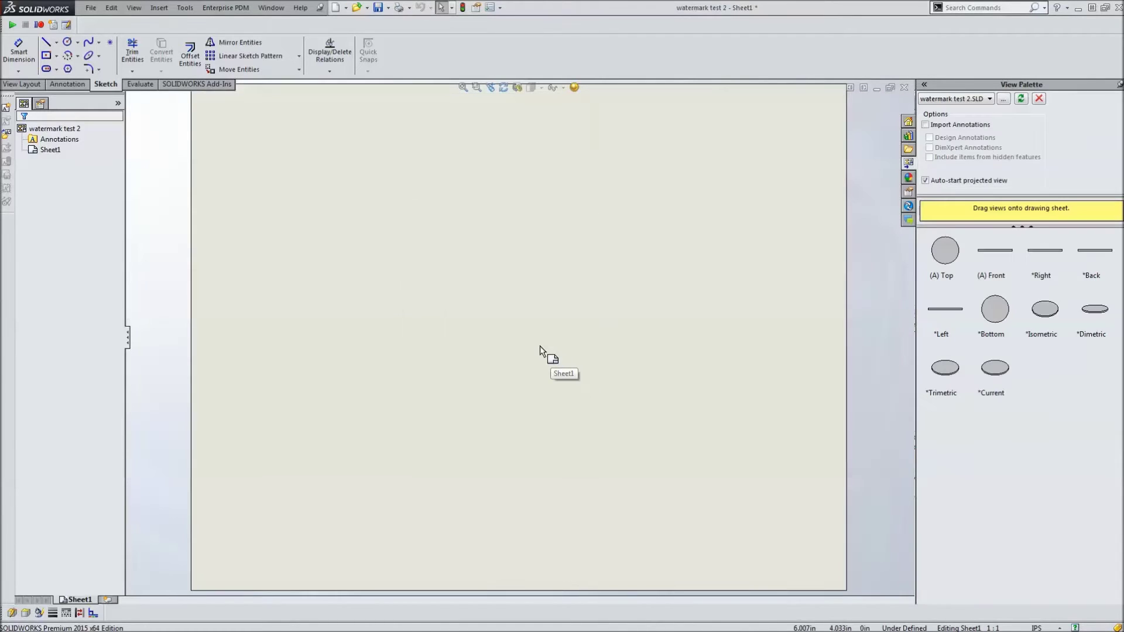
- Place the disc's top view and a projected side view below it
{"action": "left_click_drag", "start_coordinate": [947, 253], "coordinate": [498, 286]}
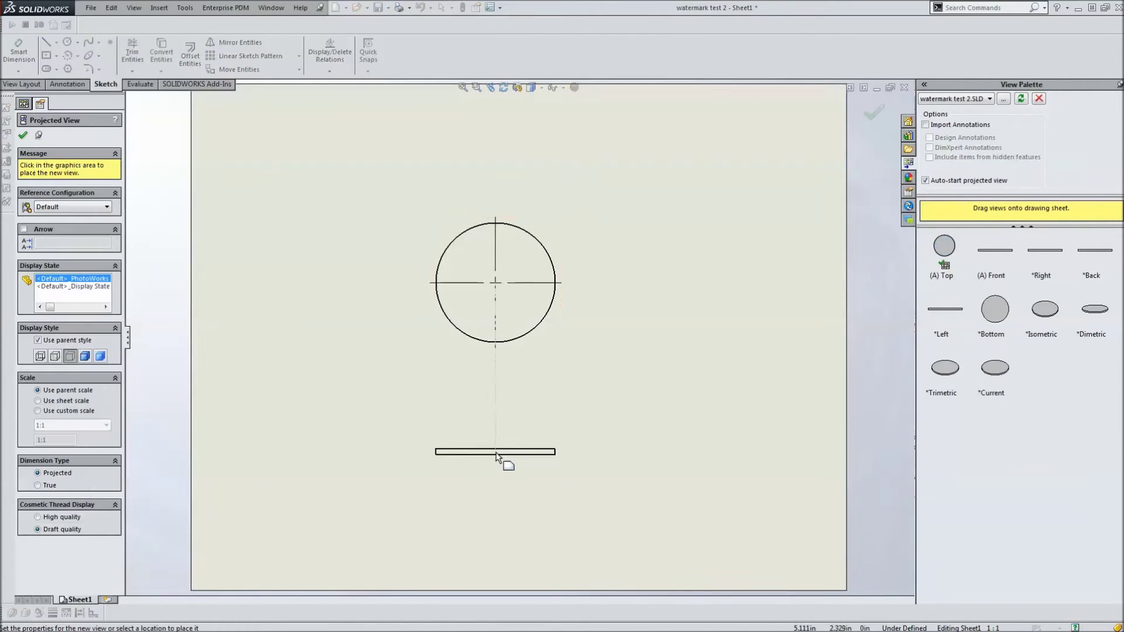
{"action": "left_click", "coordinate": [505, 460]}
{"action": "key", "text": "Escape"}
- Dimension the disc's diameter Ø2.00 and its thickness .10
{"action": "left_click", "coordinate": [475, 325]}
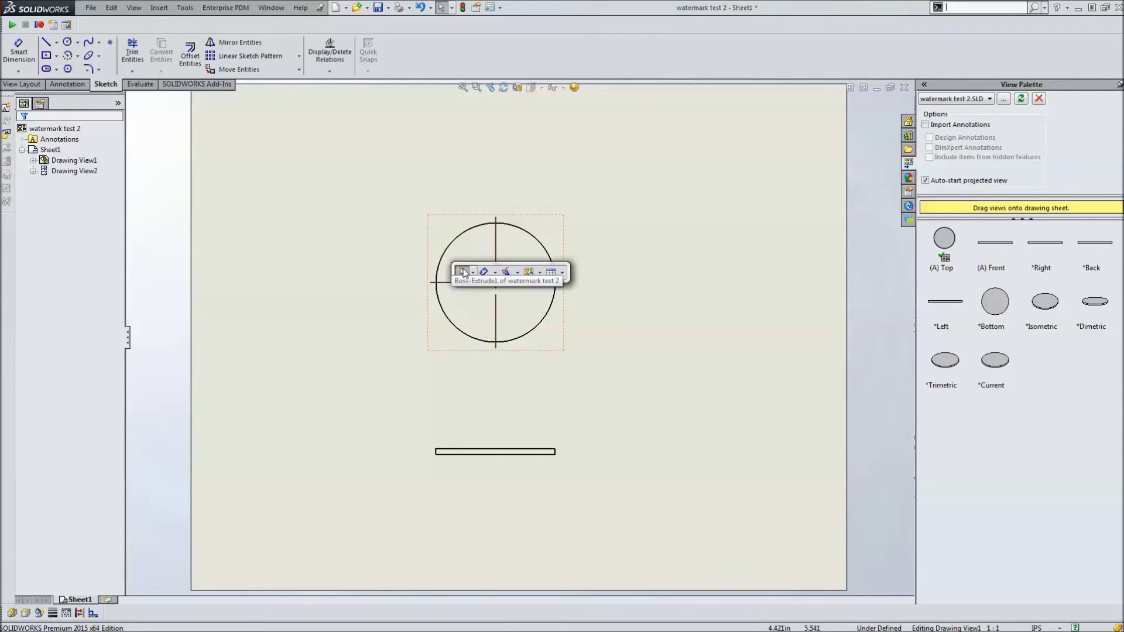
{"action": "left_click", "coordinate": [485, 268]}
{"action": "left_click", "coordinate": [527, 285]}
{"action": "left_click", "coordinate": [463, 236]}
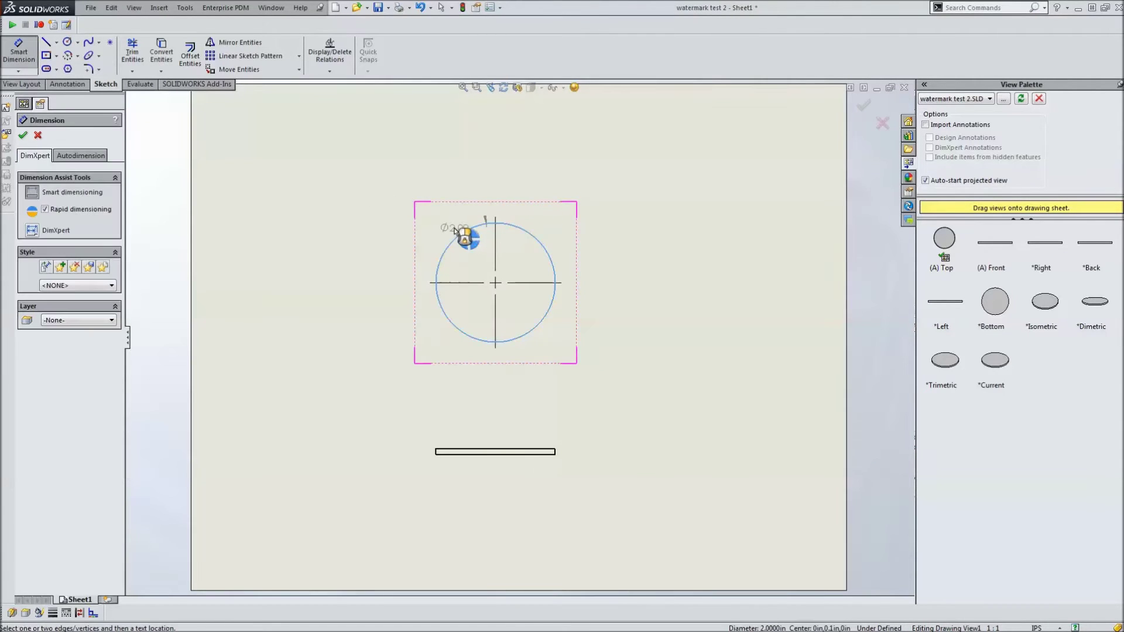
{"action": "left_click", "coordinate": [464, 238]}
{"action": "left_click", "coordinate": [436, 456]}
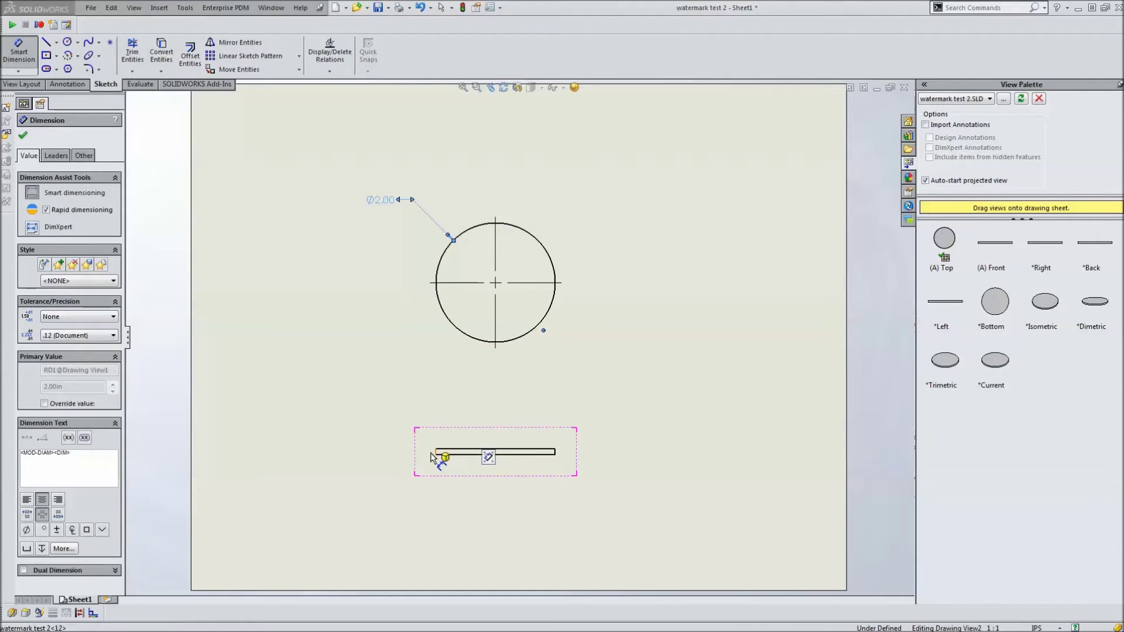
{"action": "left_click", "coordinate": [389, 474]}
{"action": "key", "text": "Escape"}
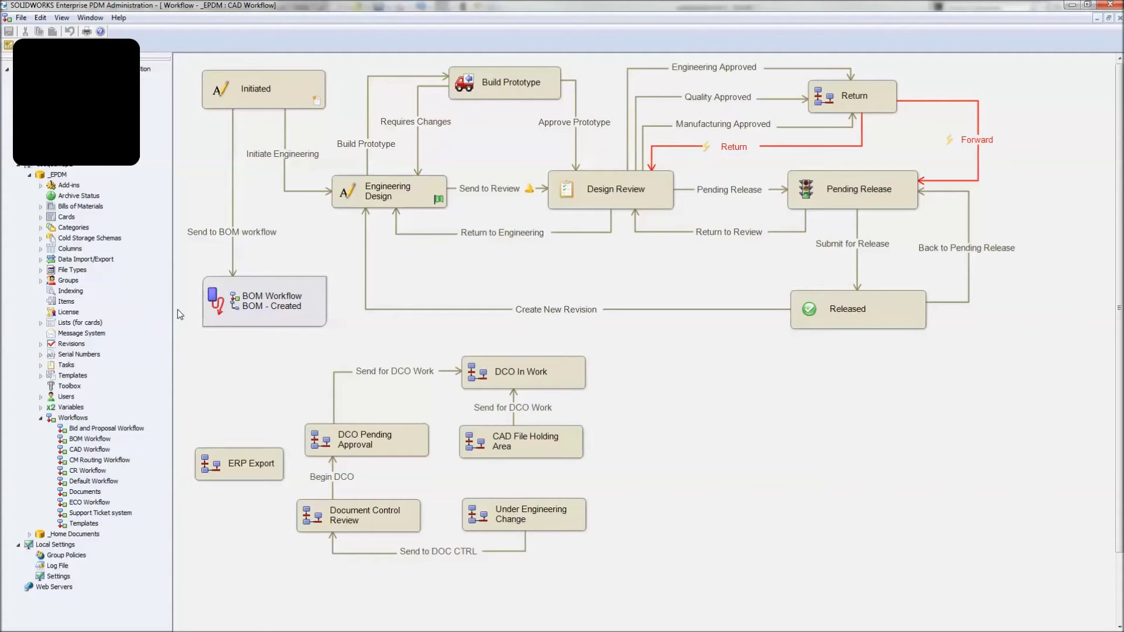
- Expand Cards and then File Cards in the vault tree
{"action": "left_click", "coordinate": [41, 217]}
{"action": "left_click", "coordinate": [51, 229]}
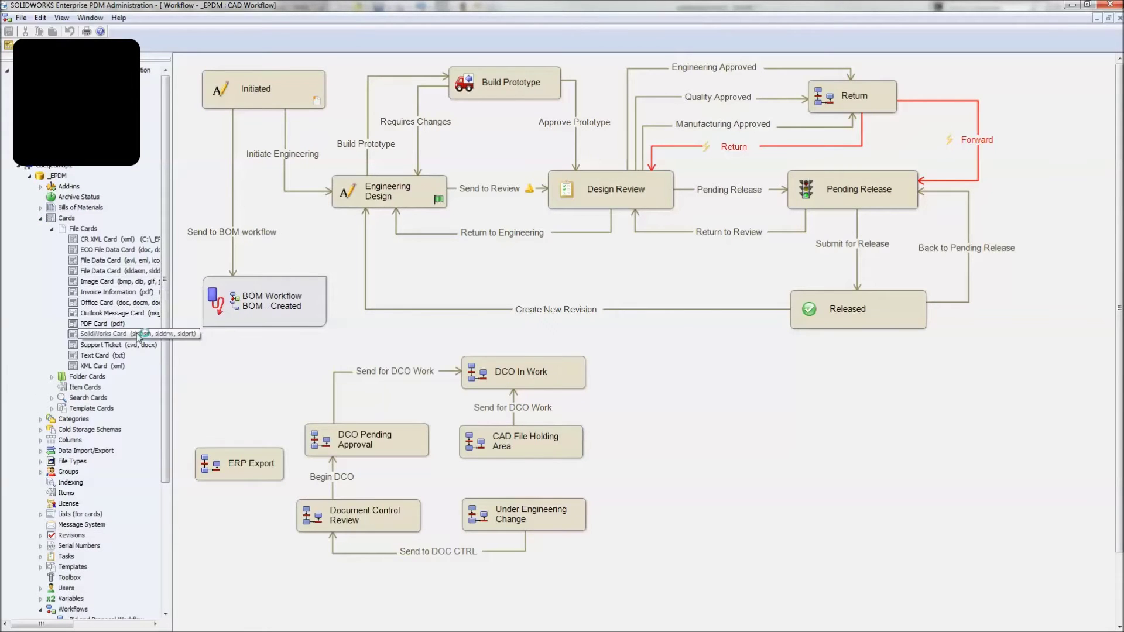
{"action": "left_click", "coordinate": [584, 429]}
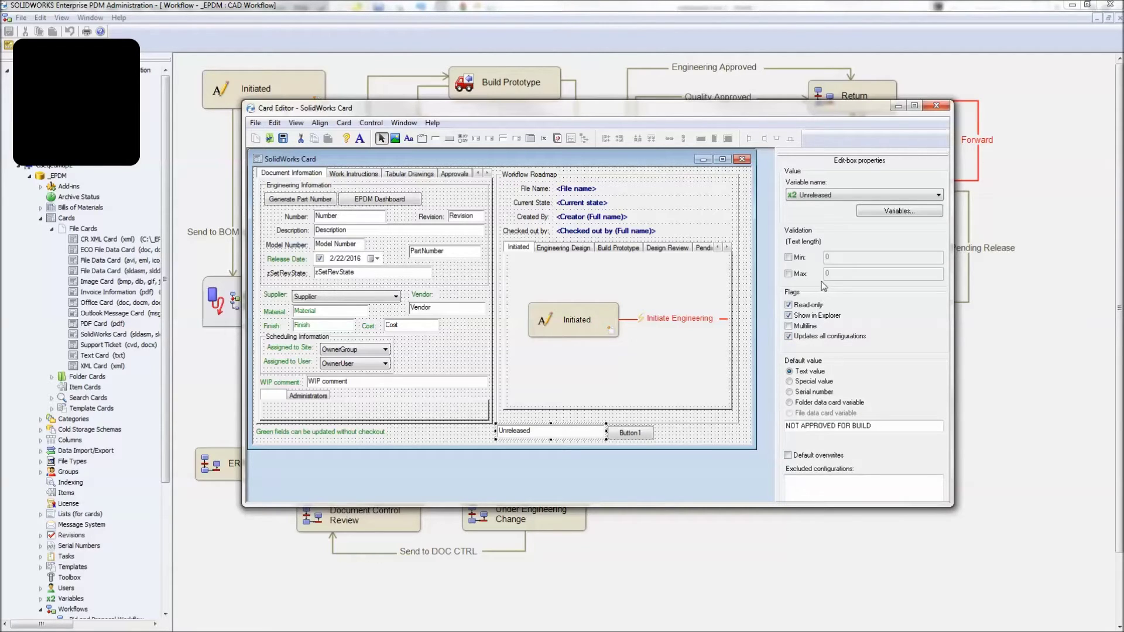
{"action": "left_click", "coordinate": [881, 214]}
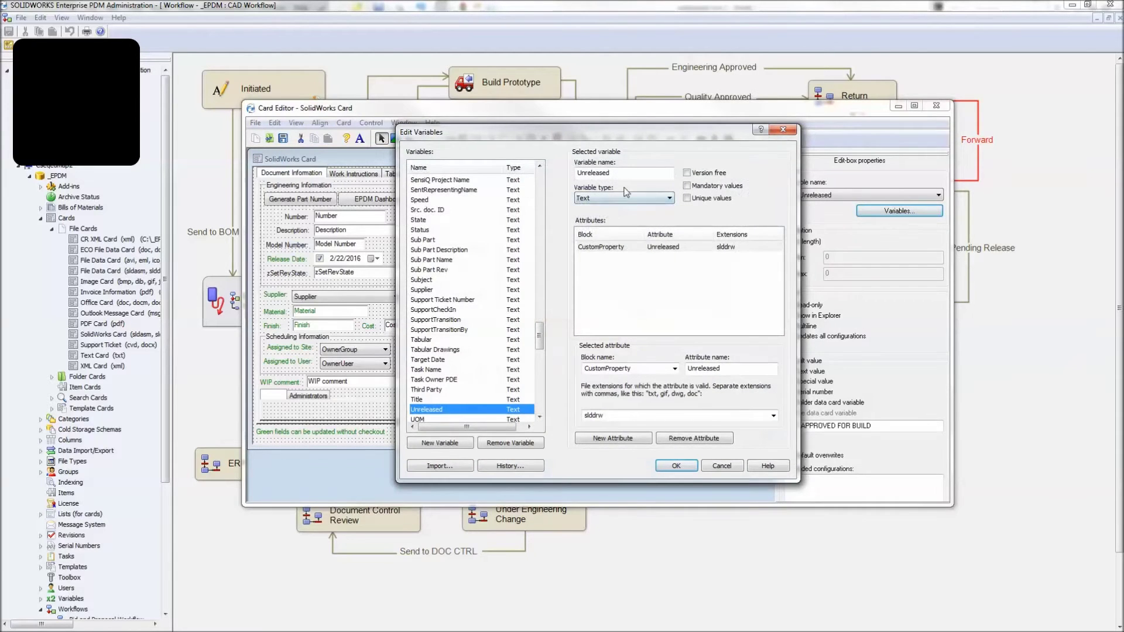
{"action": "left_click", "coordinate": [611, 248]}
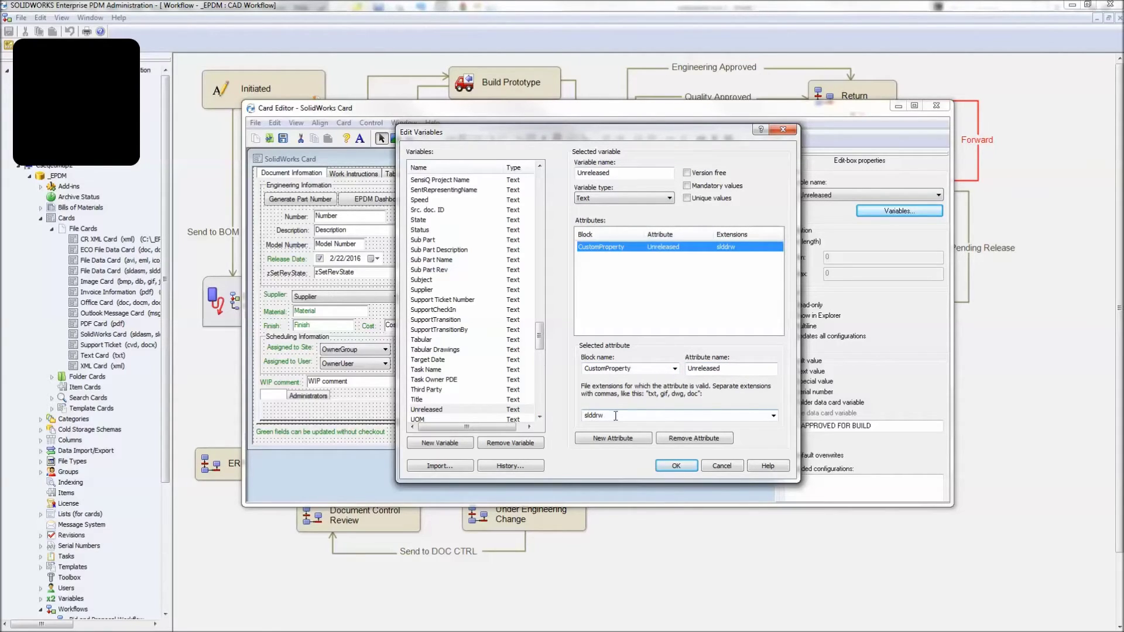
{"action": "left_click", "coordinate": [675, 467]}
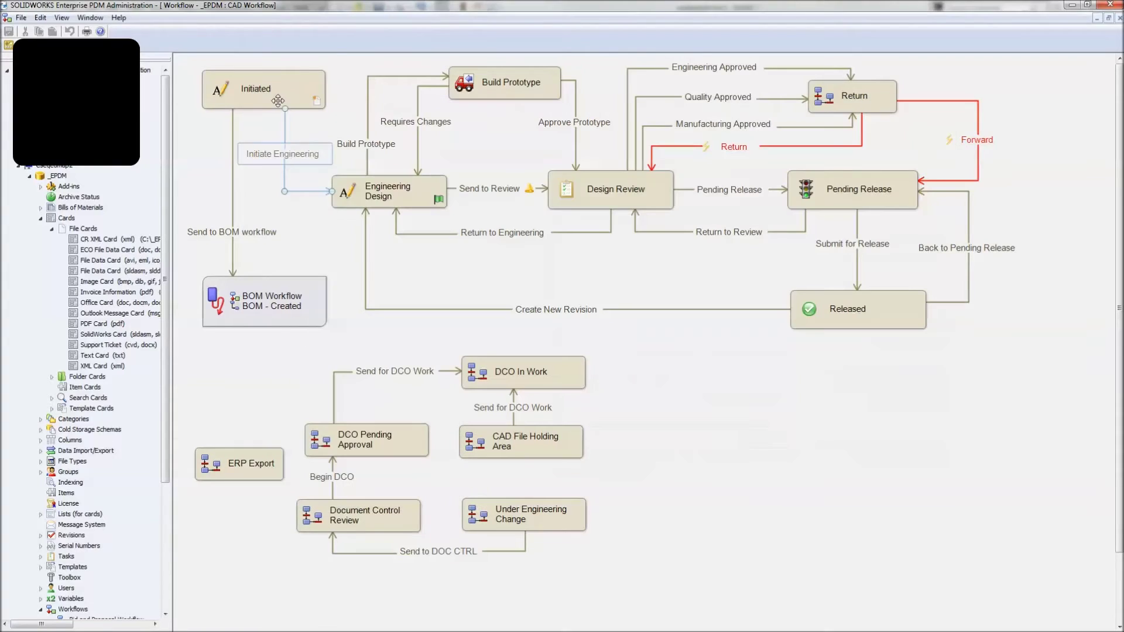
{"action": "left_click", "coordinate": [315, 92]}
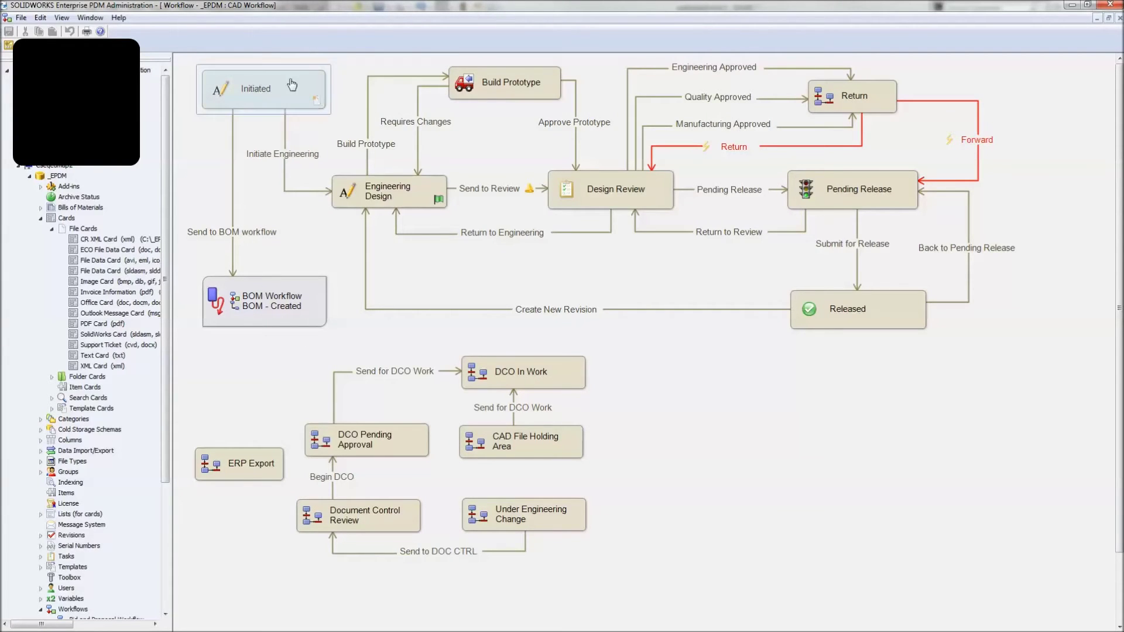
- Open the Set Watermark action of the Initiate Engineering transition
{"action": "left_click", "coordinate": [277, 153]}
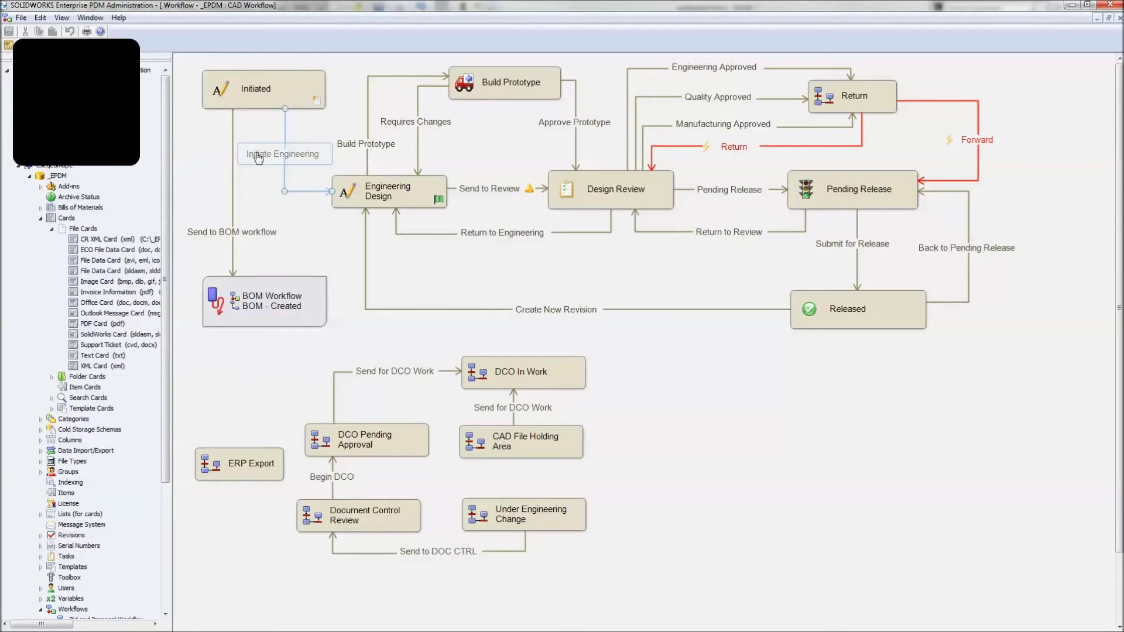
{"action": "double_click", "coordinate": [284, 155]}
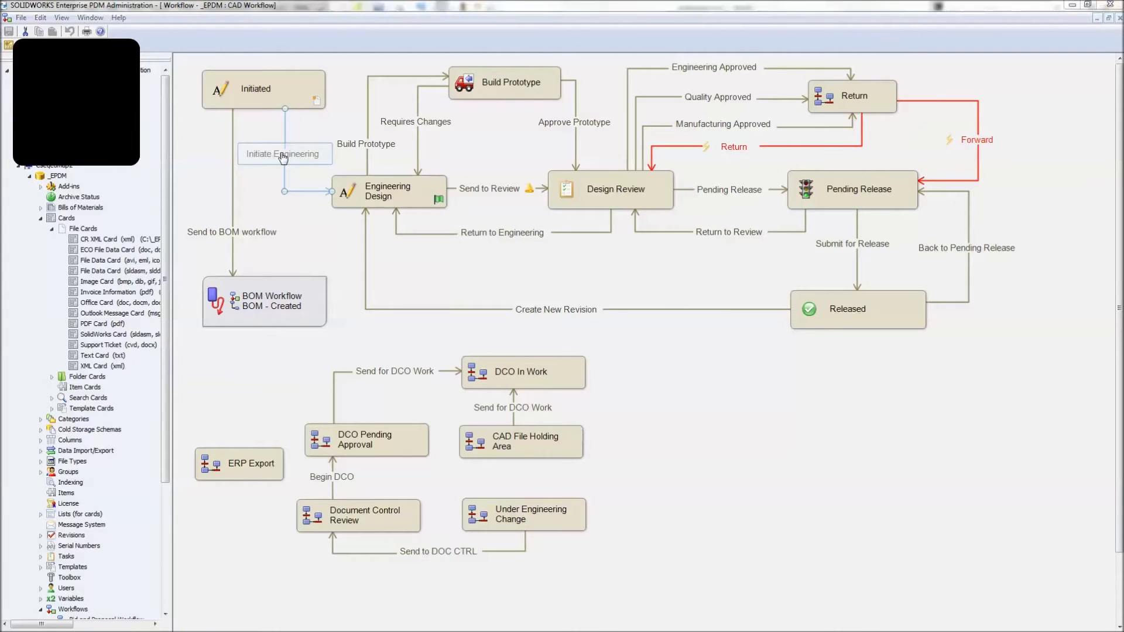
{"action": "left_click", "coordinate": [584, 317]}
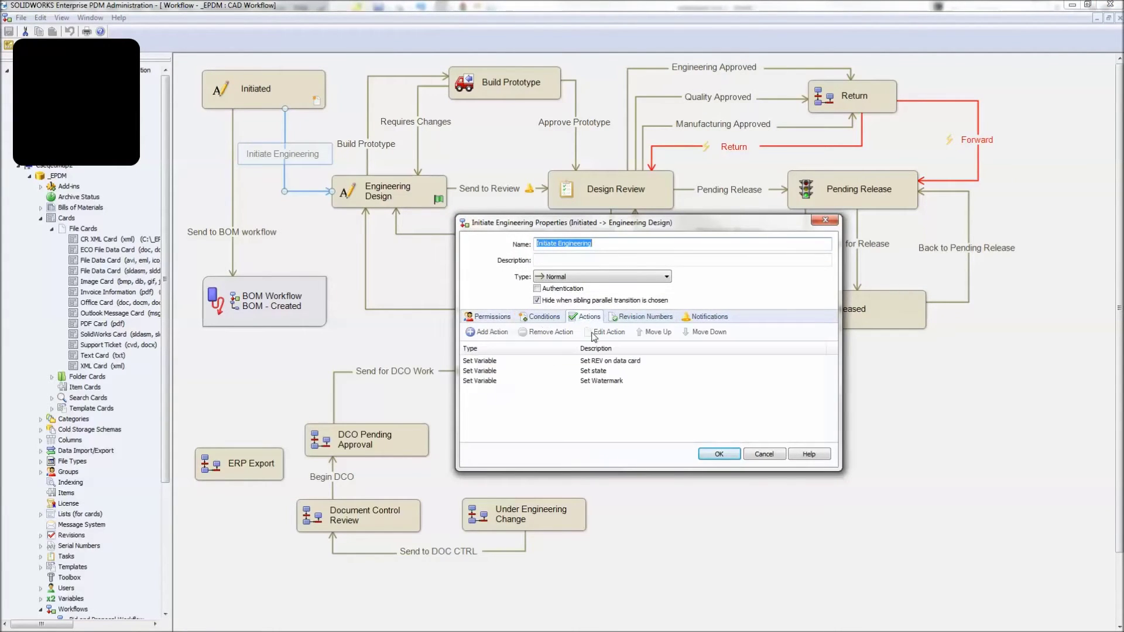
{"action": "double_click", "coordinate": [505, 380]}
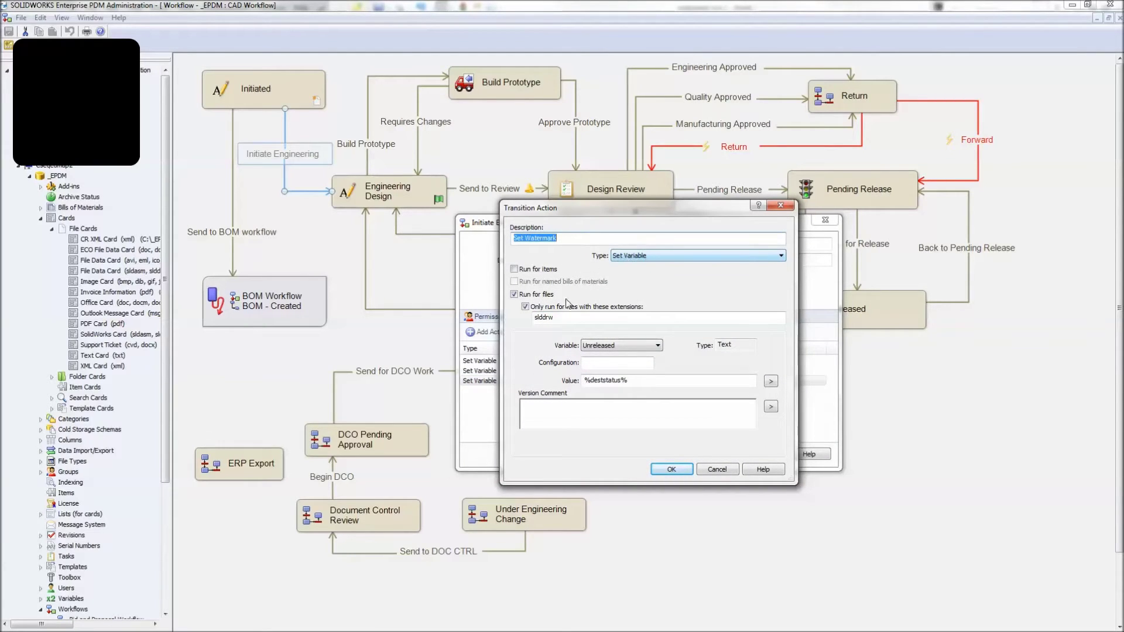
- Confirm the action writes %deststatus% into Unreleased for slddrw files
{"action": "double_click", "coordinate": [535, 318]}
{"action": "left_click", "coordinate": [577, 318]}
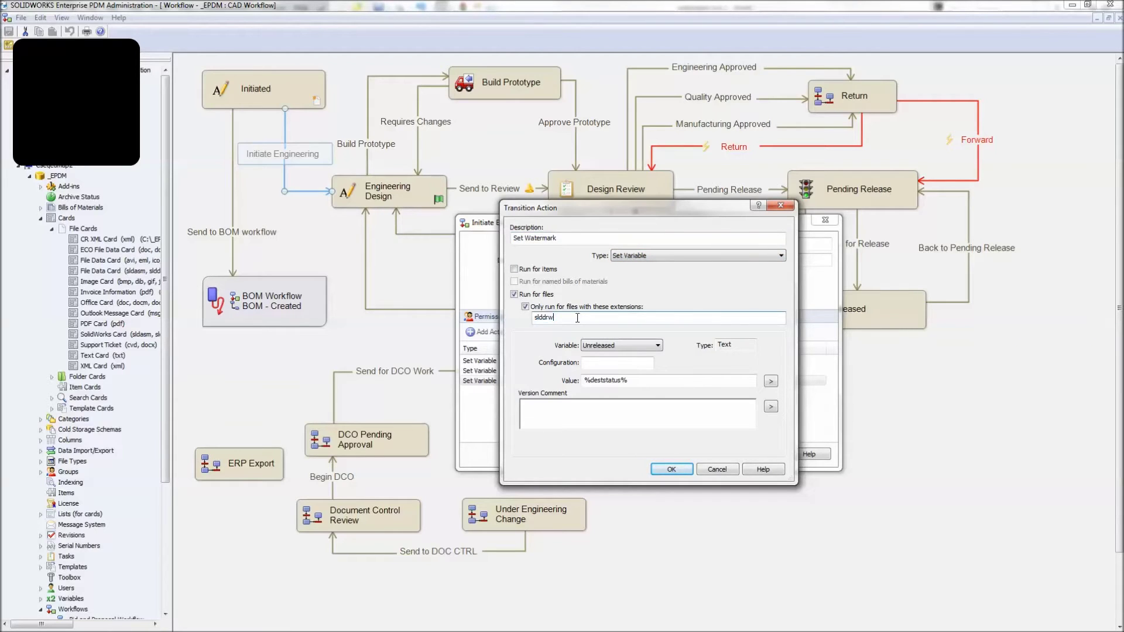
{"action": "left_click", "coordinate": [647, 384]}
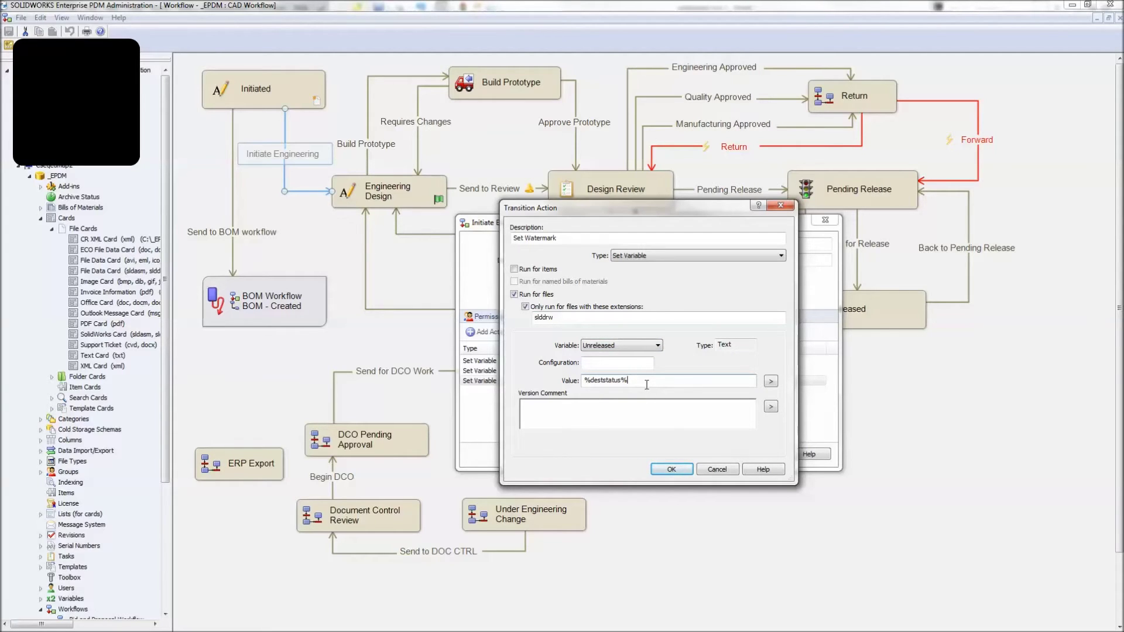
{"action": "left_click", "coordinate": [674, 468]}
{"action": "left_click", "coordinate": [719, 460]}
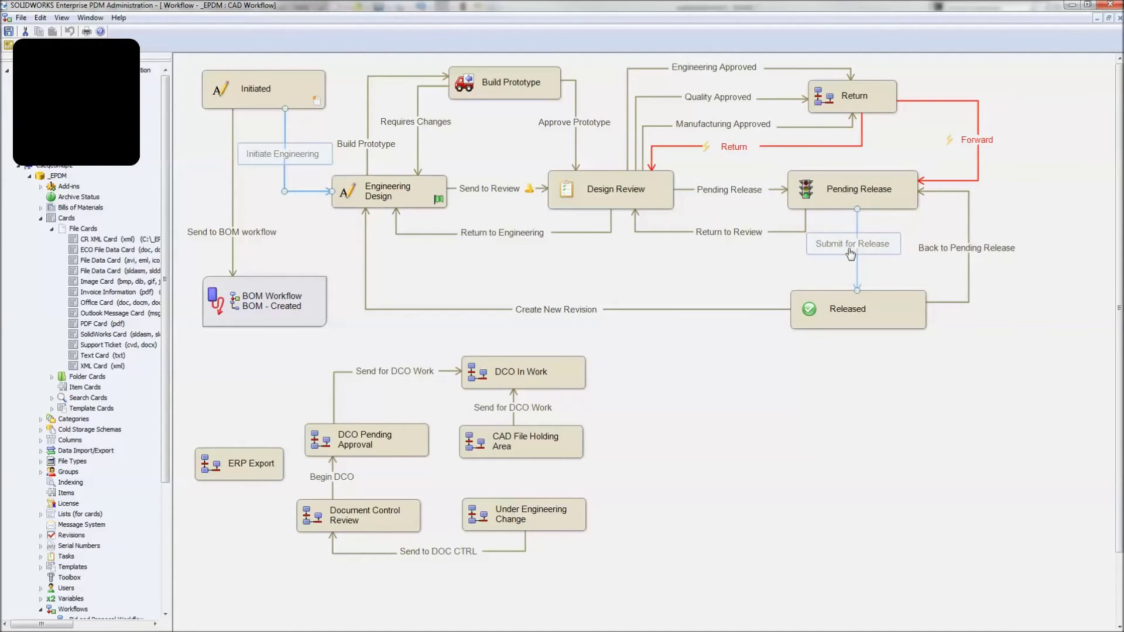
{"action": "double_click", "coordinate": [862, 234]}
- Empty the Submit for Release Set watermark value so the watermark clears once released
{"action": "left_click", "coordinate": [587, 316]}
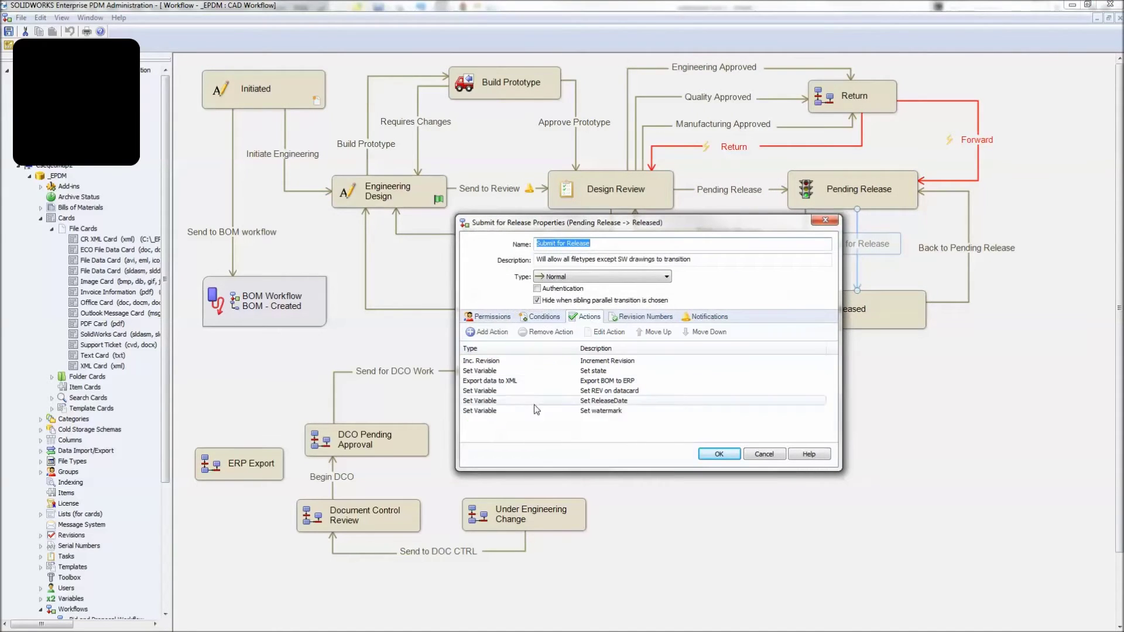
{"action": "double_click", "coordinate": [521, 411]}
{"action": "double_click", "coordinate": [641, 380]}
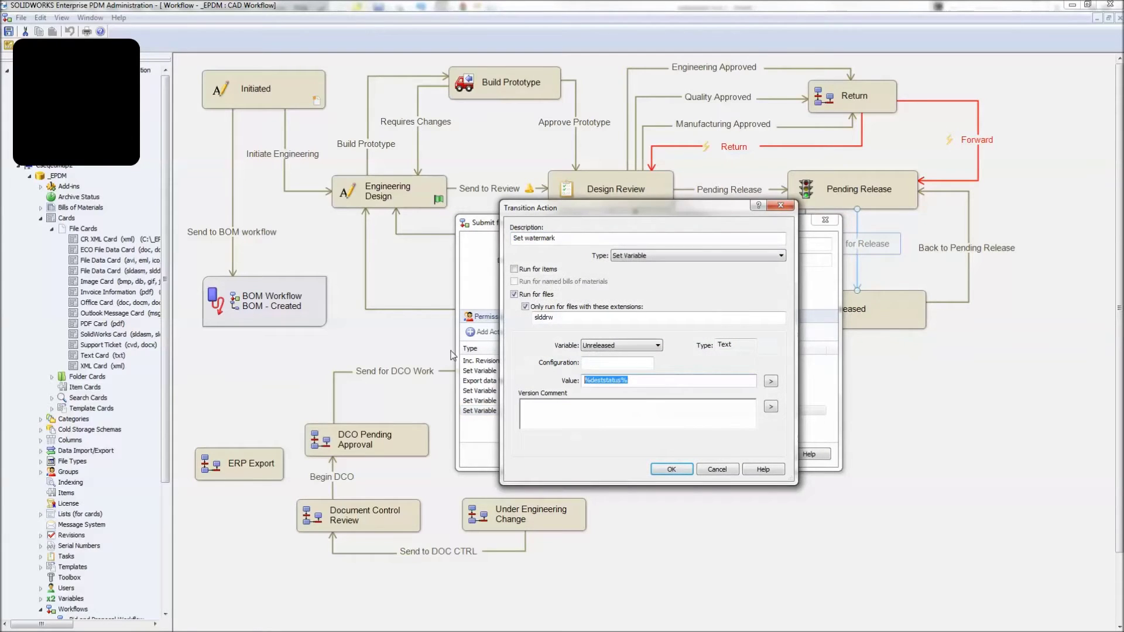
{"action": "key", "text": "BackSpace"}
{"action": "left_click", "coordinate": [671, 469]}
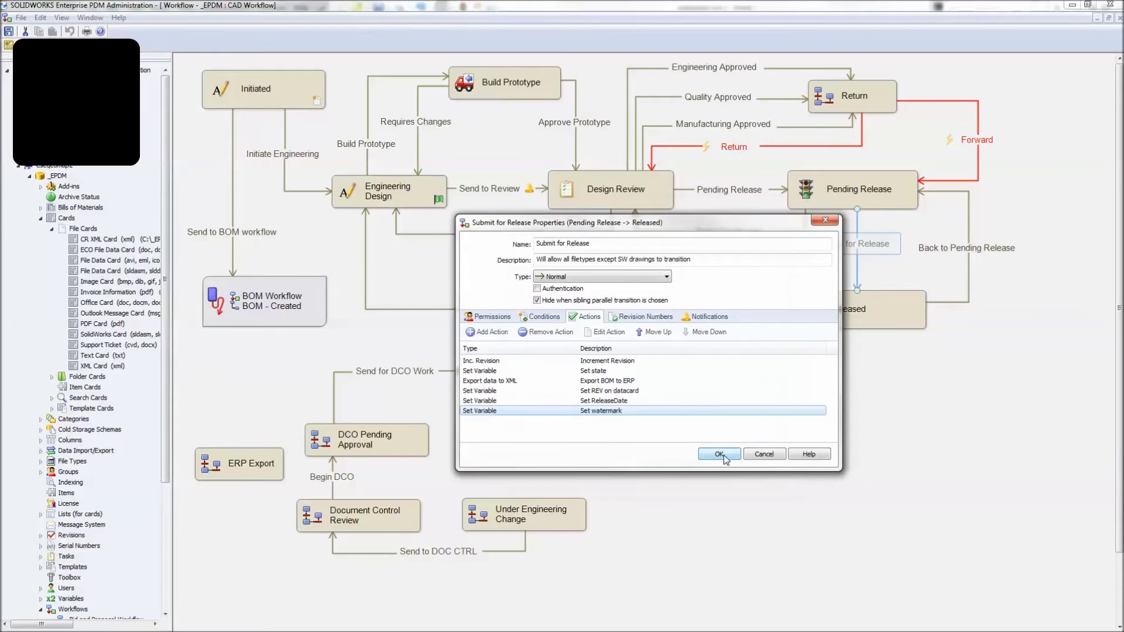
{"action": "left_click", "coordinate": [724, 455]}
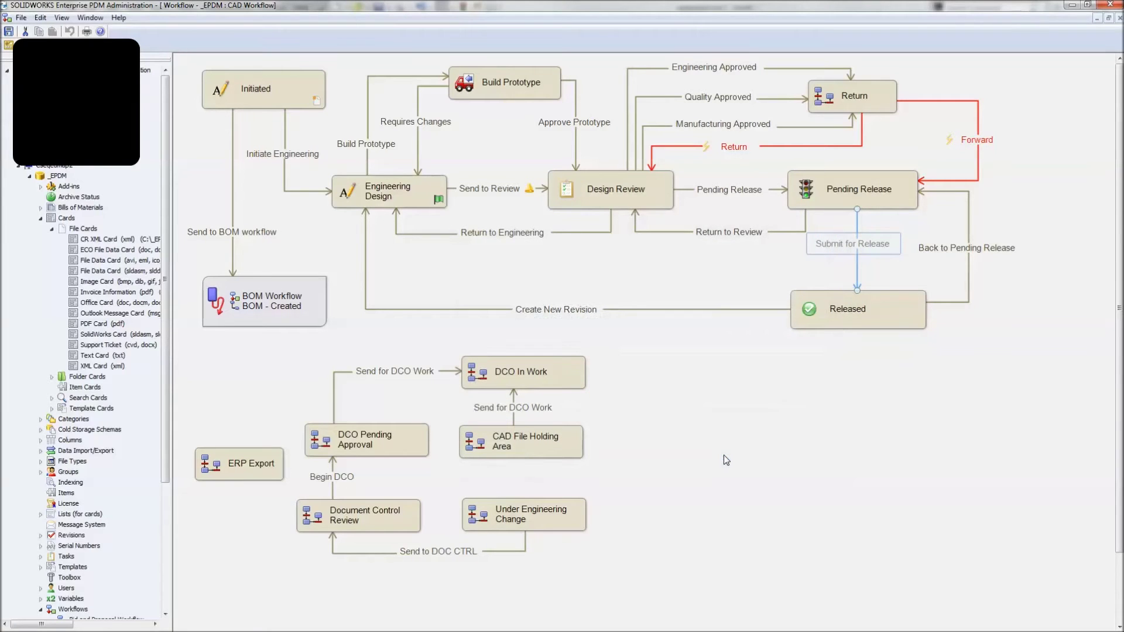
- Check that Create New Revision's Set watermark action writes %deststatus% into Unreleased
{"action": "left_click", "coordinate": [565, 309]}
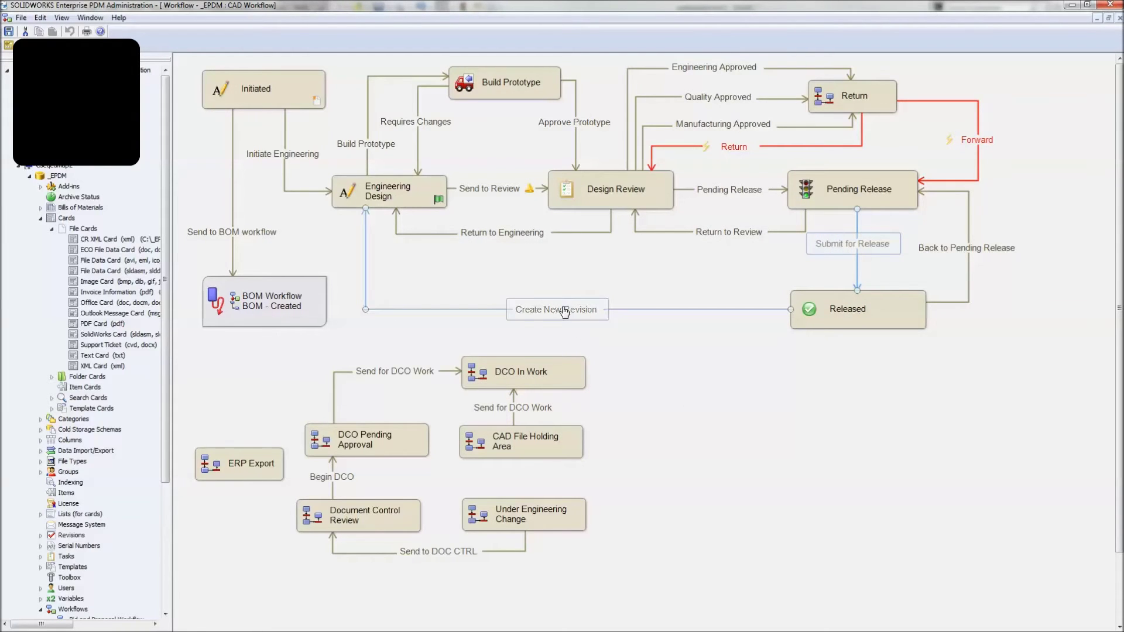
{"action": "double_click", "coordinate": [566, 309]}
{"action": "left_click", "coordinate": [586, 316]}
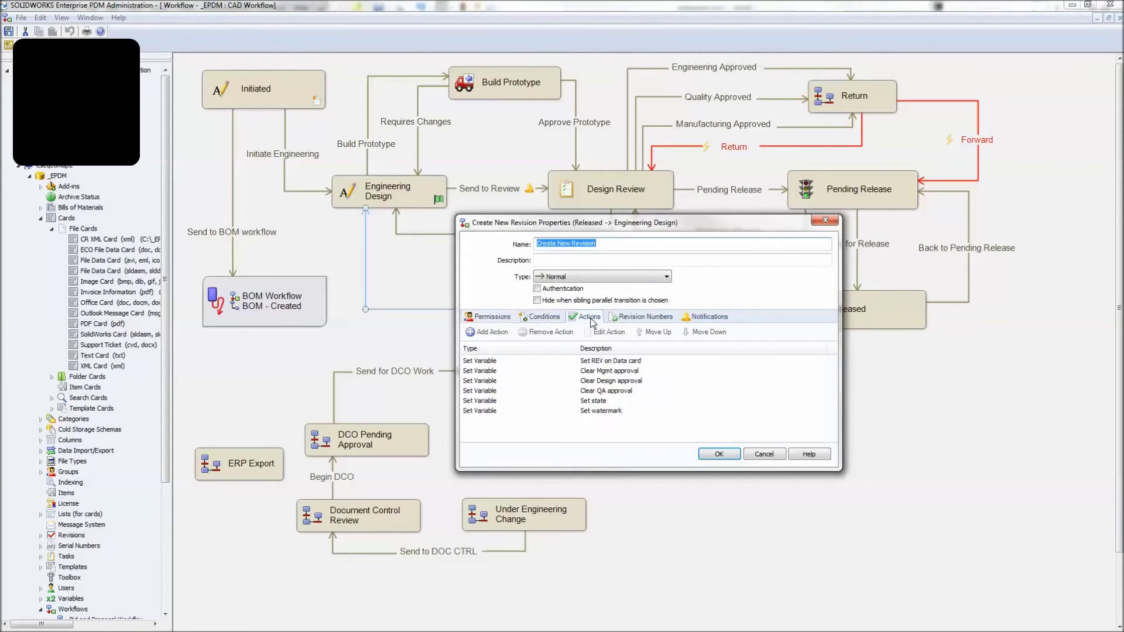
{"action": "double_click", "coordinate": [579, 410]}
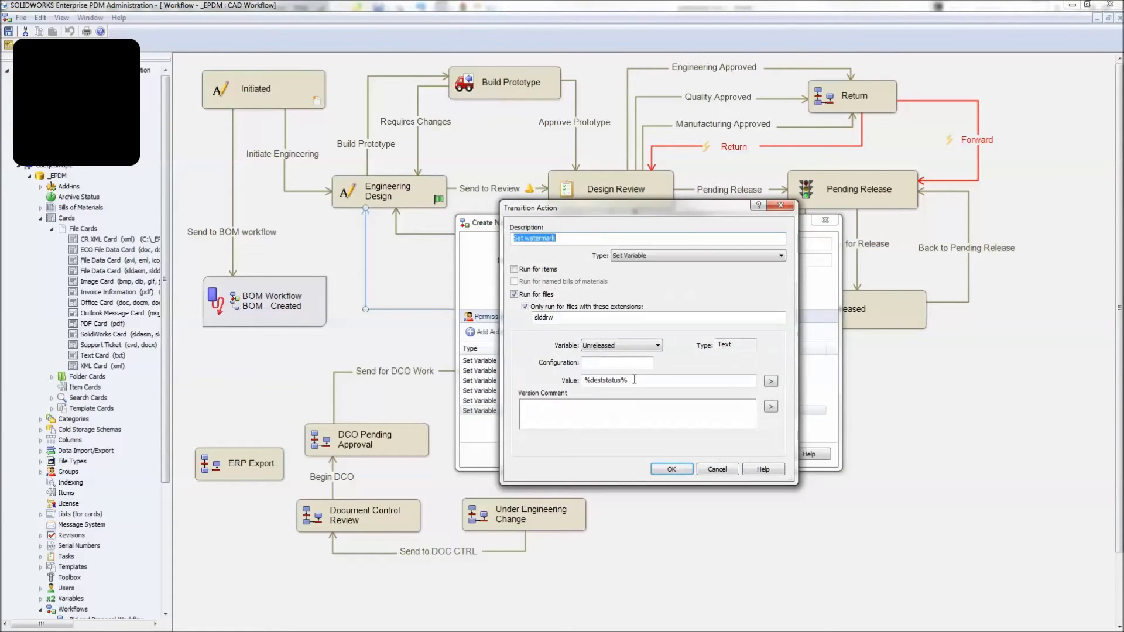
{"action": "left_click", "coordinate": [673, 470]}
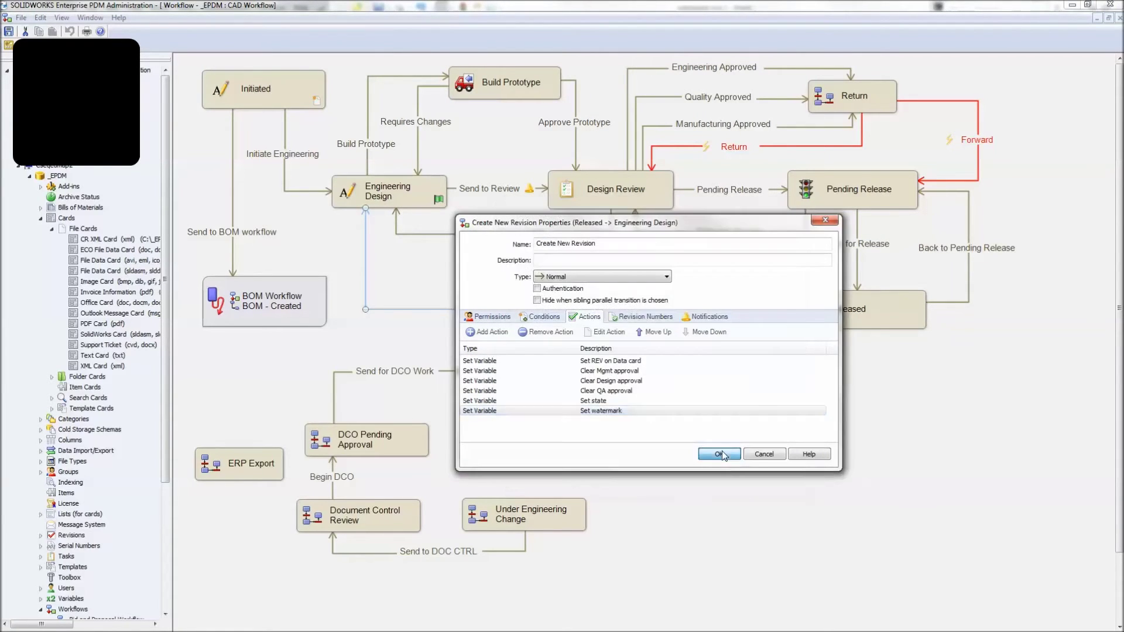
{"action": "left_click", "coordinate": [720, 454]}
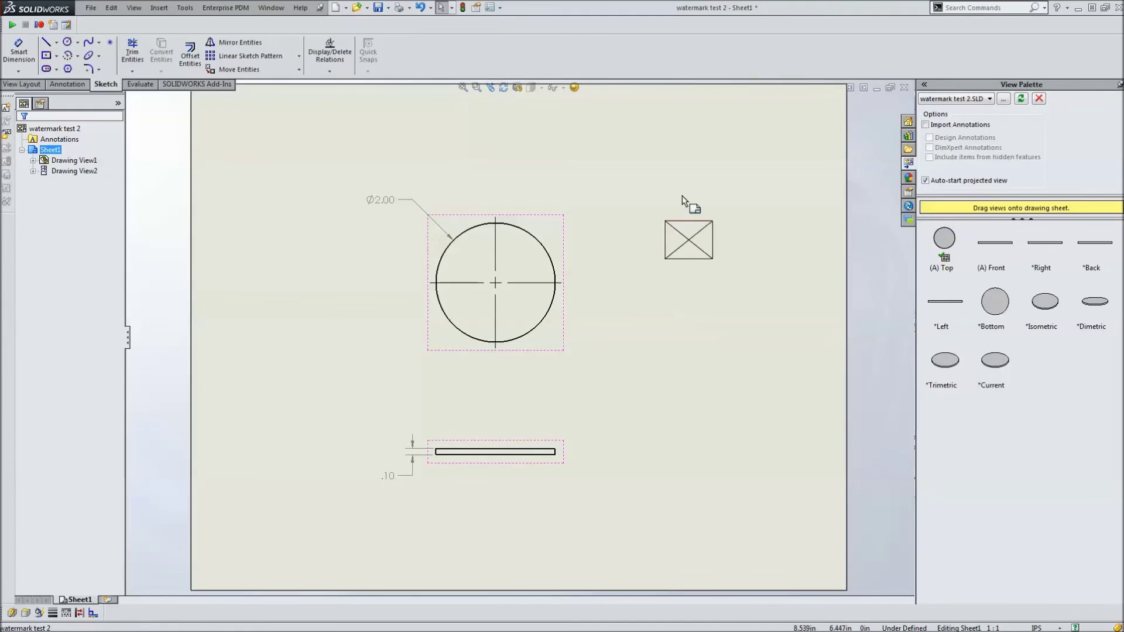
- Save the drawing as watermark test 2.SLDDRW in the vault's Engineering > Projects > Stepper Motor folder
{"action": "left_click", "coordinate": [378, 7]}
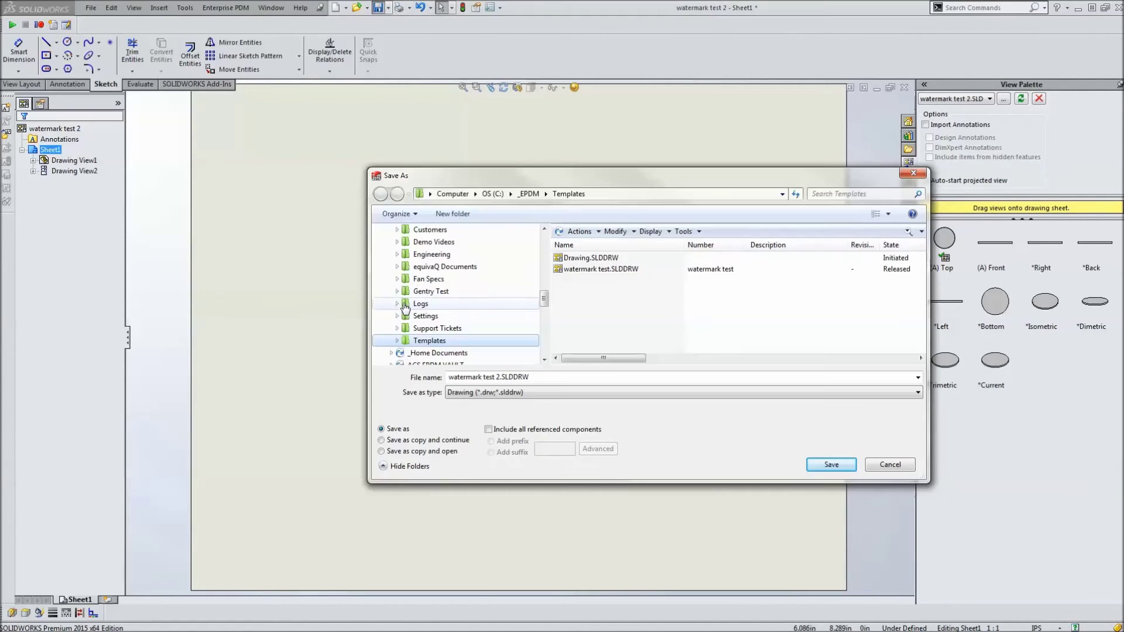
{"action": "left_click", "coordinate": [397, 254]}
{"action": "left_click", "coordinate": [403, 280]}
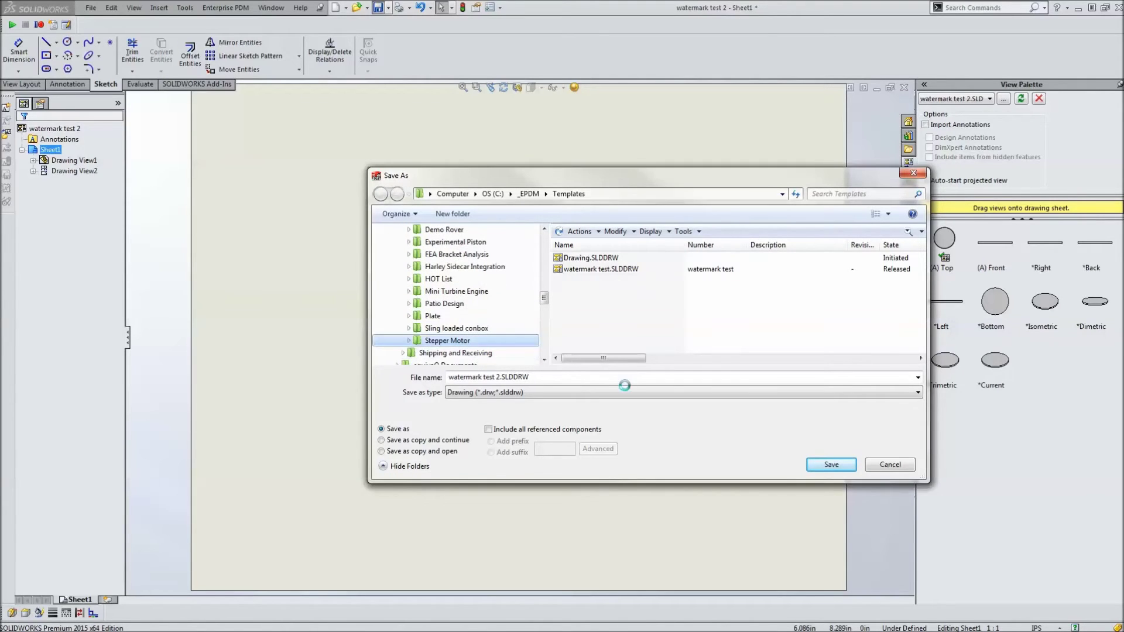
{"action": "left_click", "coordinate": [827, 465]}
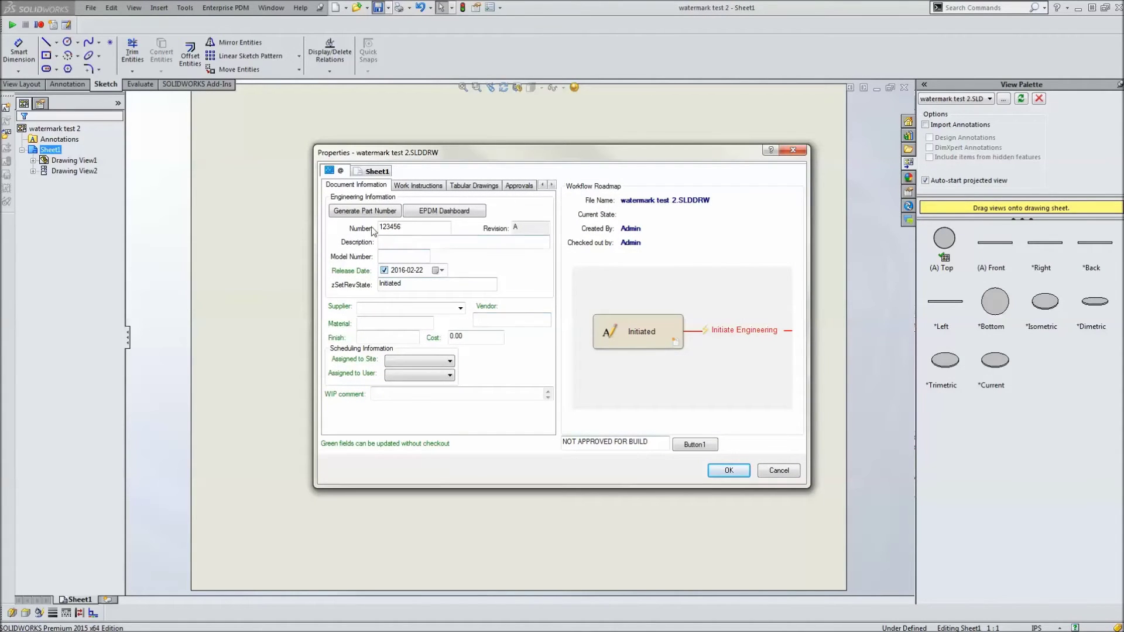
- Place the 30° NOT APPROVED FOR BUILD watermark note and position it diagonally over the disc views
{"action": "left_click_drag", "start_coordinate": [653, 441], "coordinate": [565, 441]}
{"action": "left_click", "coordinate": [729, 471]}
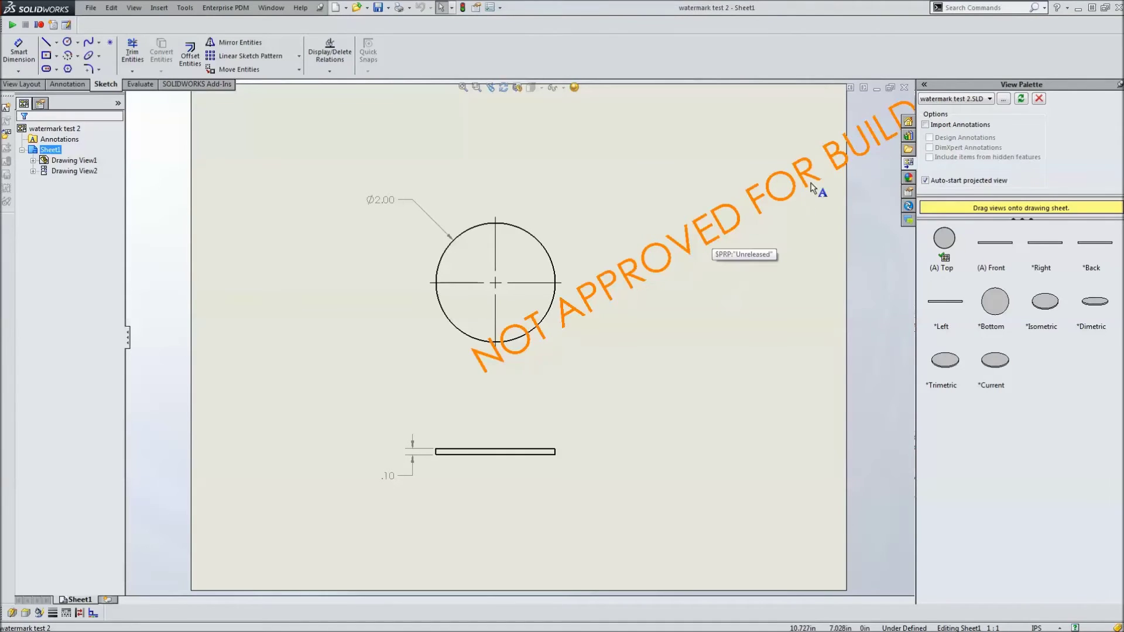
{"action": "left_click", "coordinate": [542, 345]}
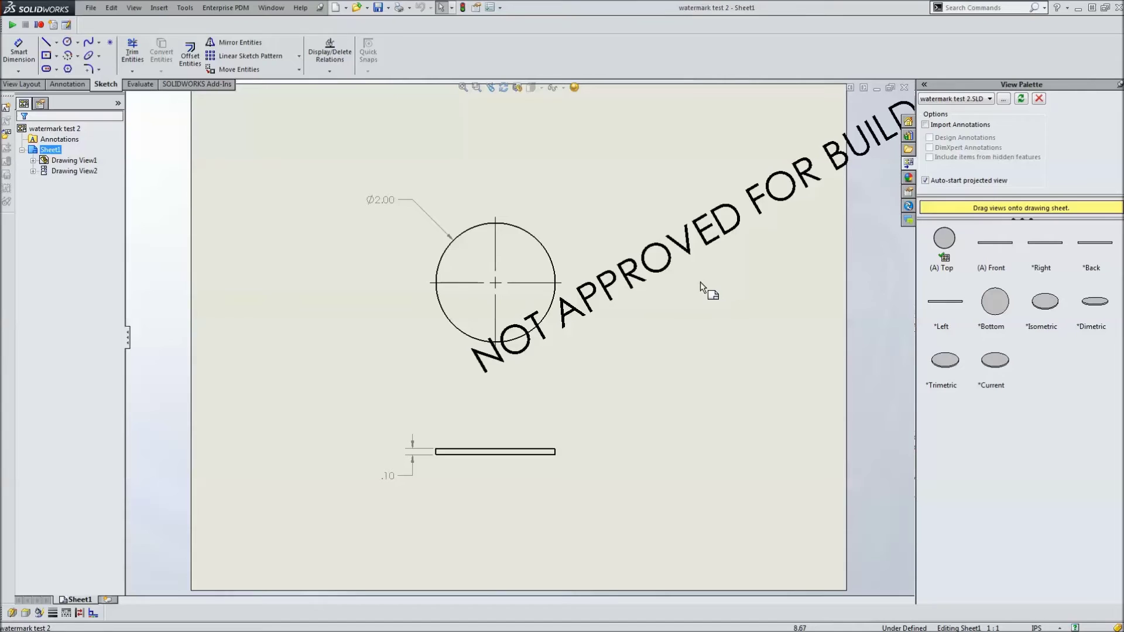
{"action": "left_click_drag", "start_coordinate": [688, 243], "coordinate": [493, 295]}
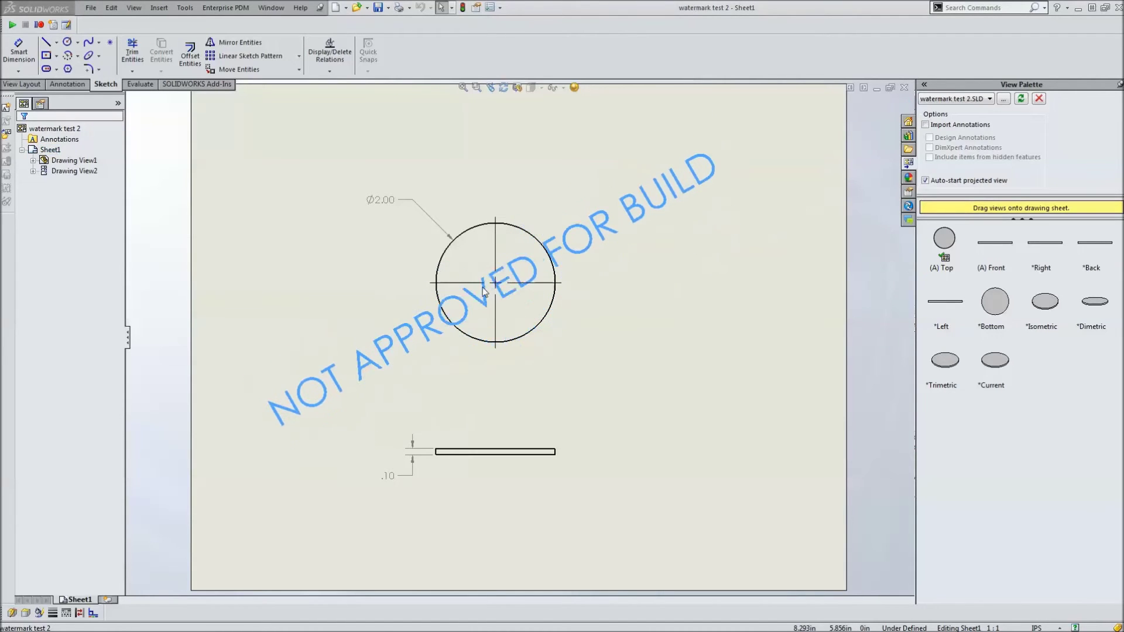
{"action": "left_click", "coordinate": [754, 349]}
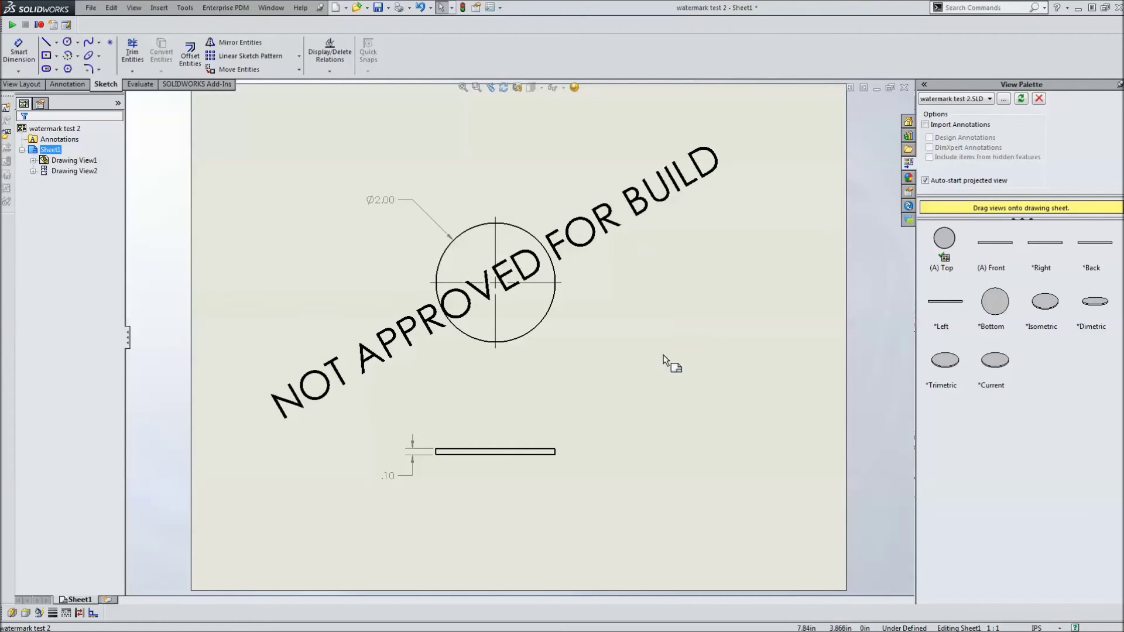
{"action": "left_click_drag", "start_coordinate": [642, 269], "coordinate": [660, 274]}
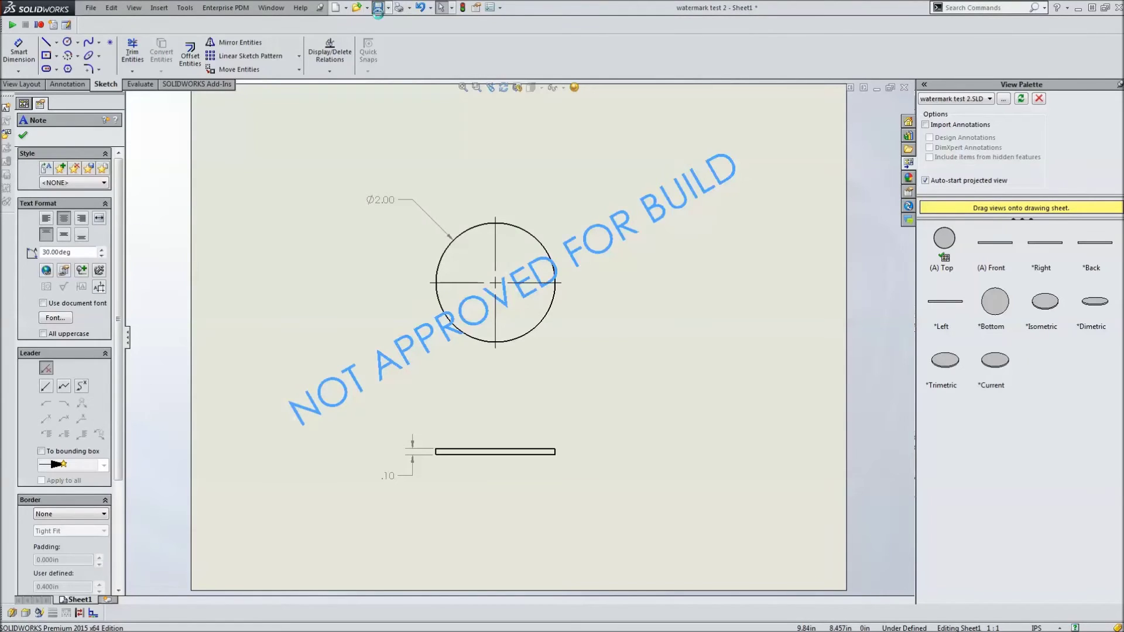
- Save watermark test 2 and check it and the disc part into the PDM vault
{"action": "left_click", "coordinate": [378, 7]}
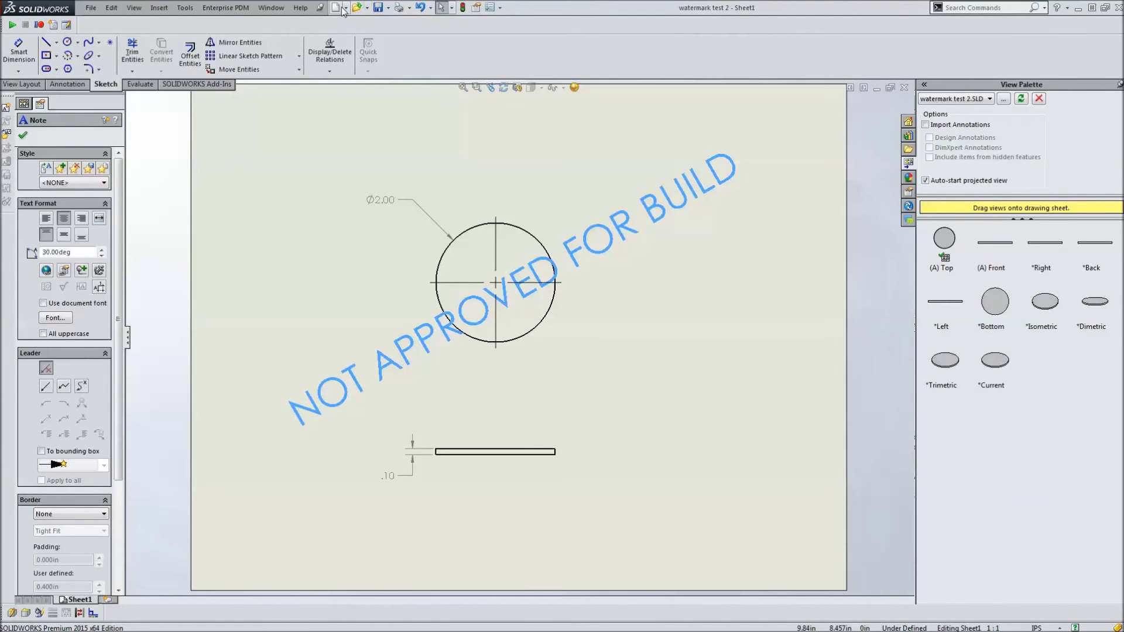
{"action": "left_click", "coordinate": [908, 205]}
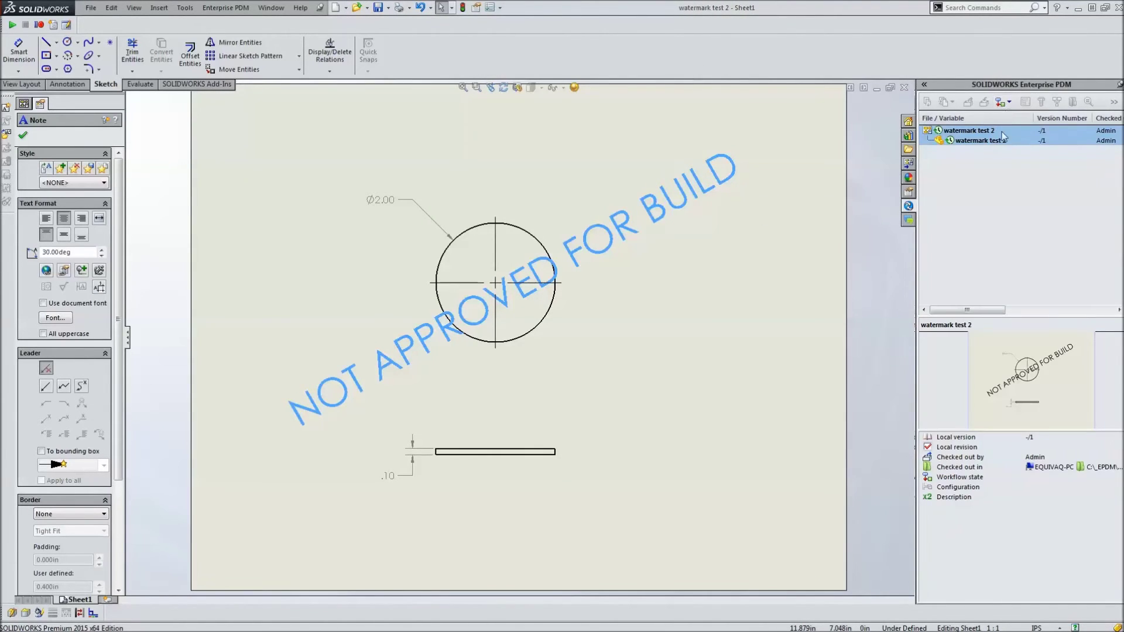
{"action": "left_click", "coordinate": [996, 130]}
{"action": "left_click", "coordinate": [984, 102]}
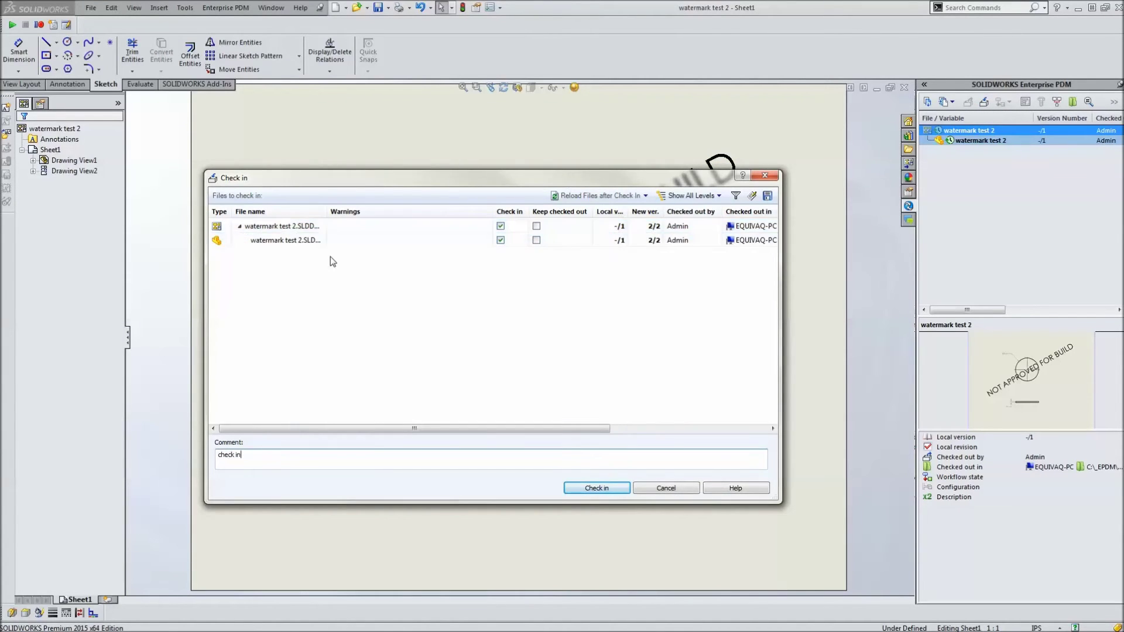
{"action": "left_click", "coordinate": [603, 489]}
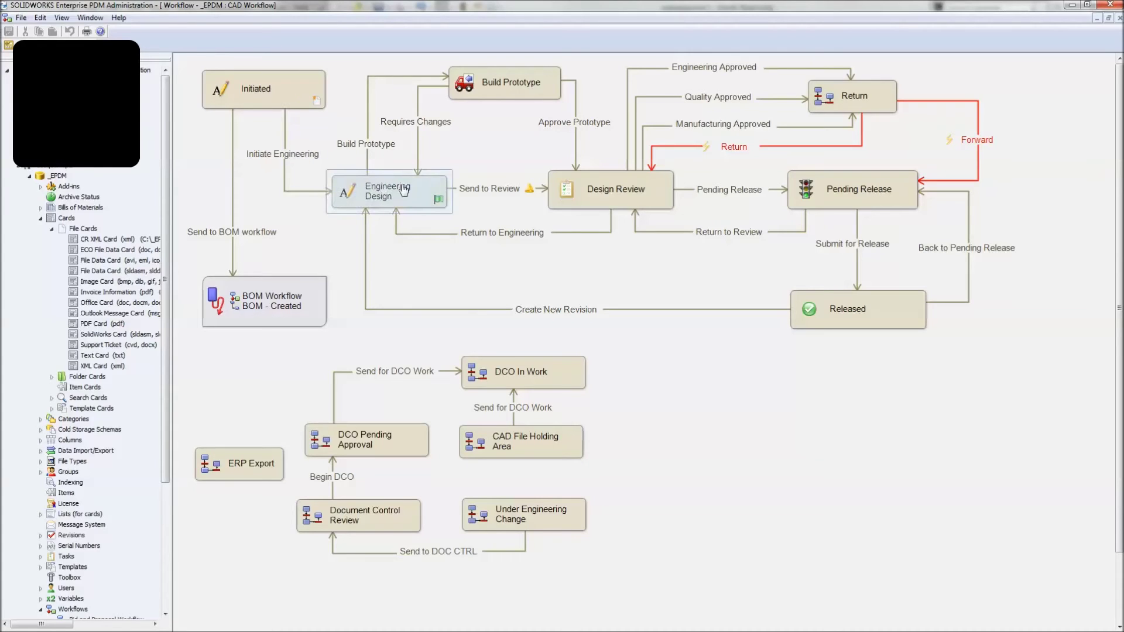
- Apply the Initiate Engineering state change with the comment 'initiate engineering'
{"action": "left_click", "coordinate": [1072, 5]}
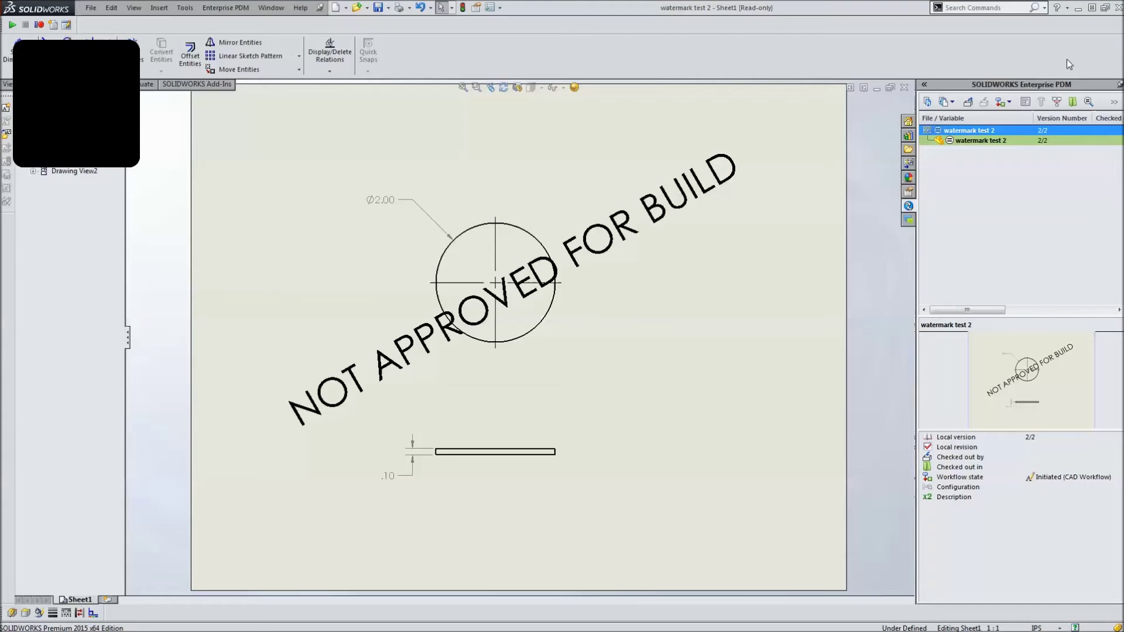
{"action": "left_click", "coordinate": [1002, 102]}
{"action": "left_click", "coordinate": [1040, 119]}
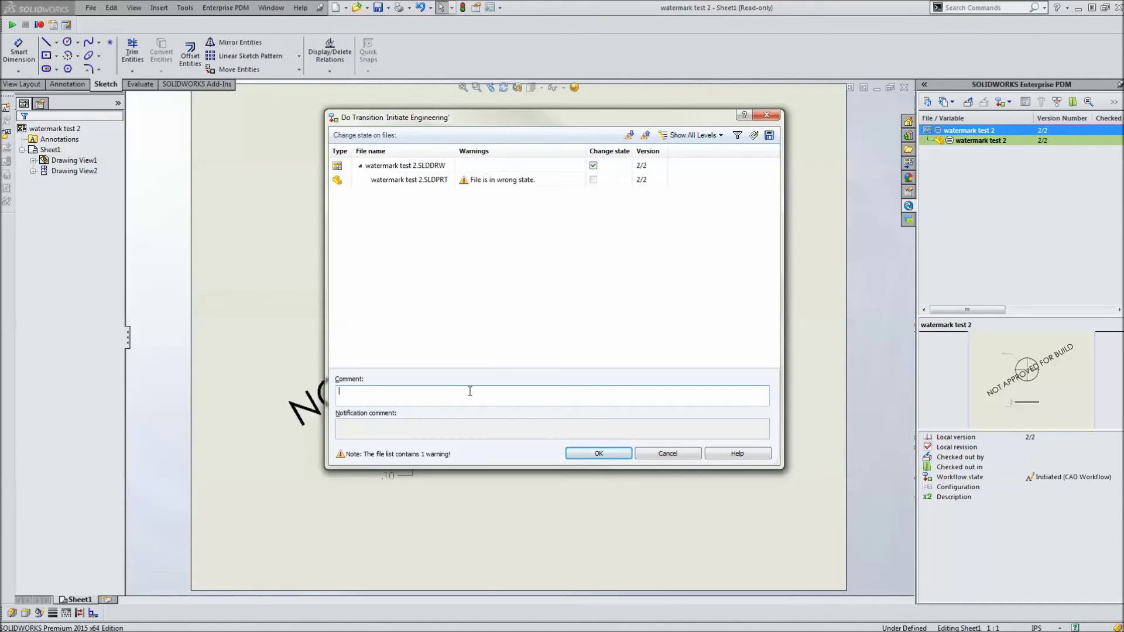
{"action": "type", "text": "initiate engineering"}
{"action": "left_click", "coordinate": [597, 453]}
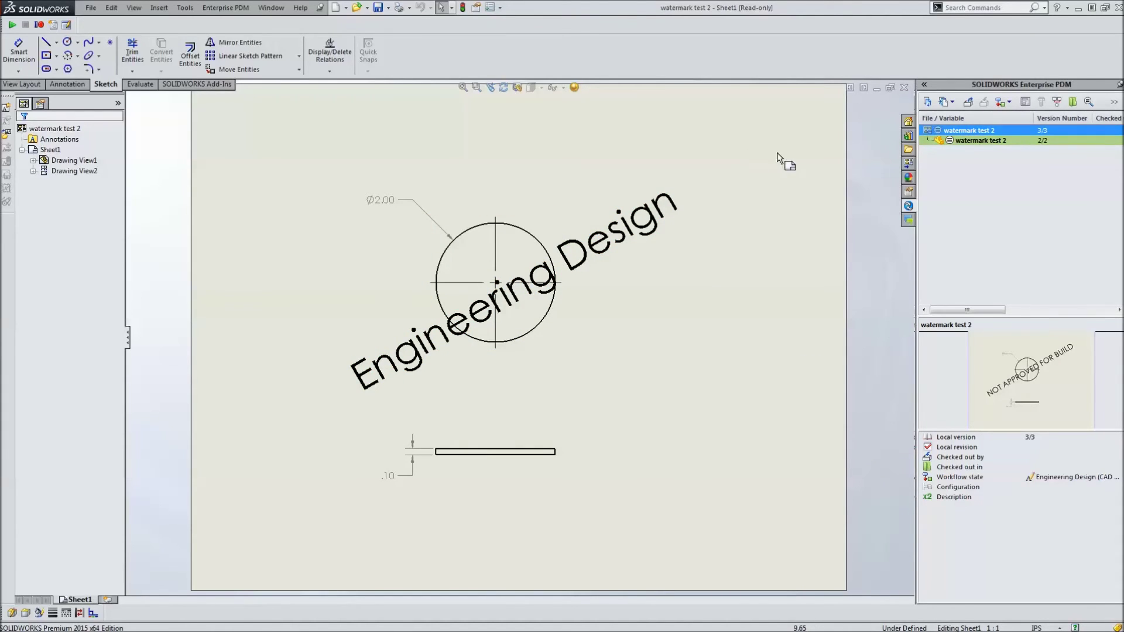
- Apply the Send to Review, Pending Release and Submit for Release transitions in turn
{"action": "left_click", "coordinate": [1008, 103]}
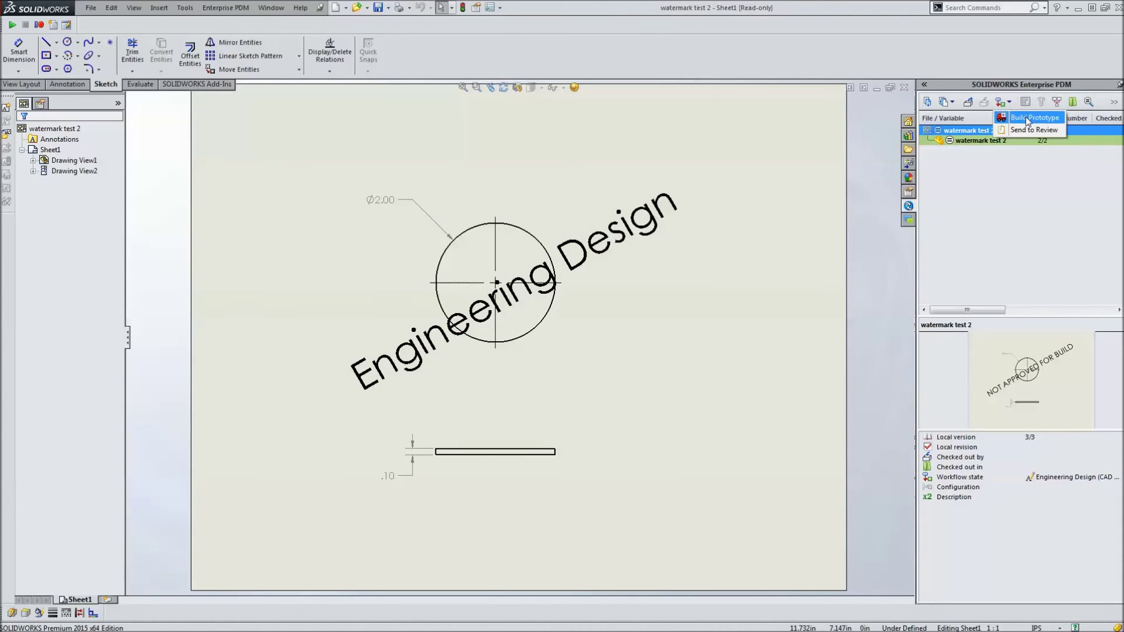
{"action": "left_click", "coordinate": [1048, 130]}
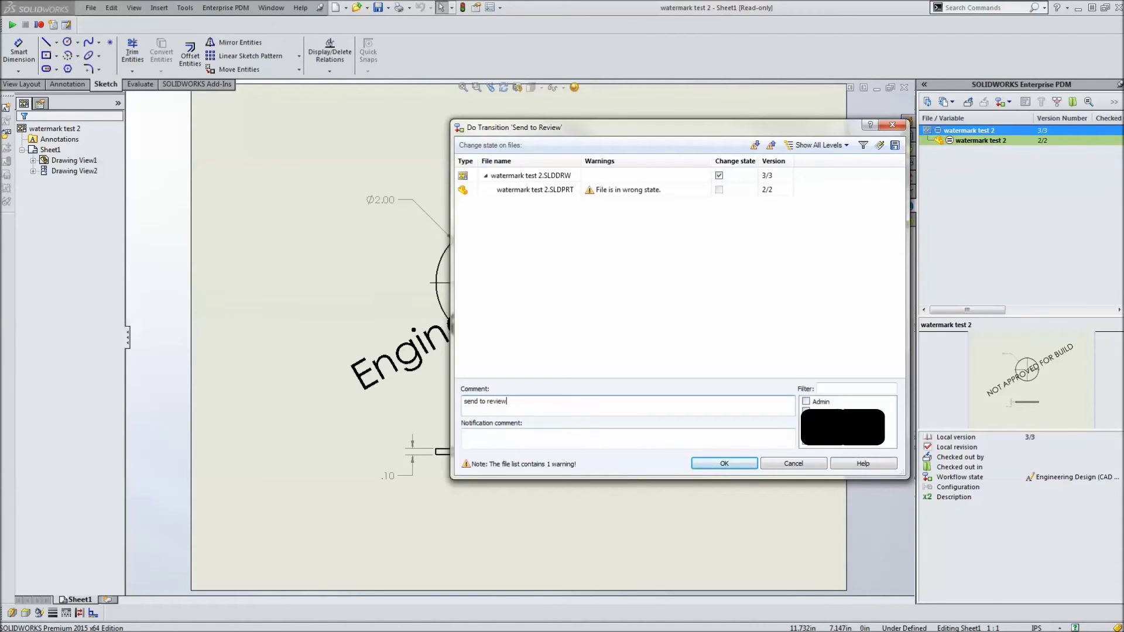
{"action": "left_click", "coordinate": [724, 464]}
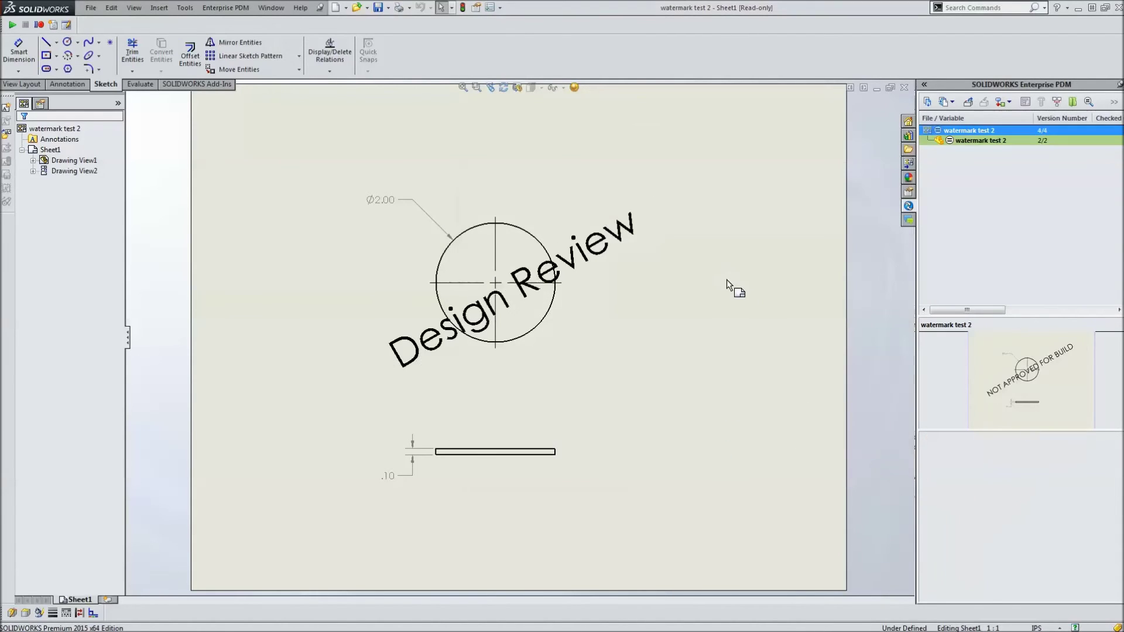
{"action": "left_click", "coordinate": [1006, 103]}
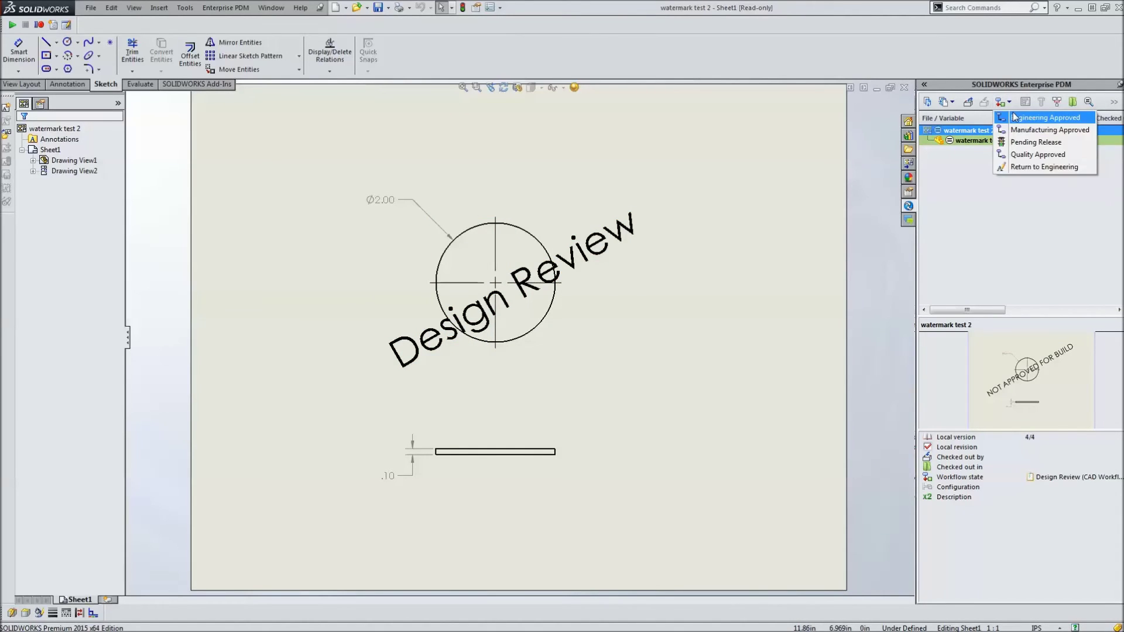
{"action": "left_click", "coordinate": [1038, 142]}
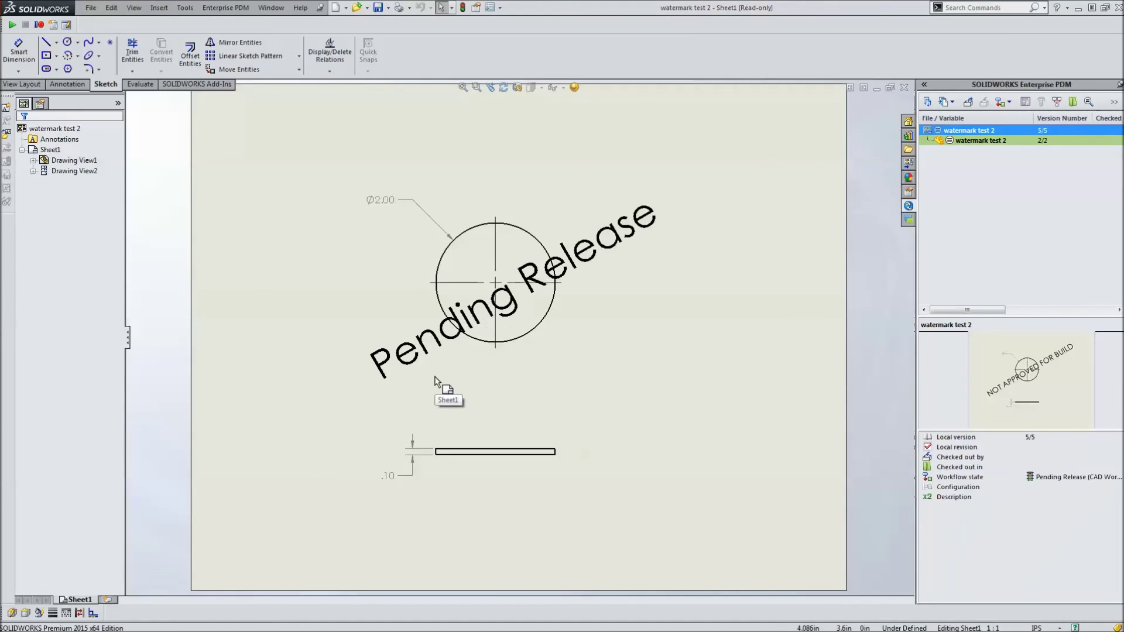
{"action": "left_click", "coordinate": [1009, 103]}
{"action": "left_click", "coordinate": [1036, 117]}
{"action": "left_click", "coordinate": [581, 478]}
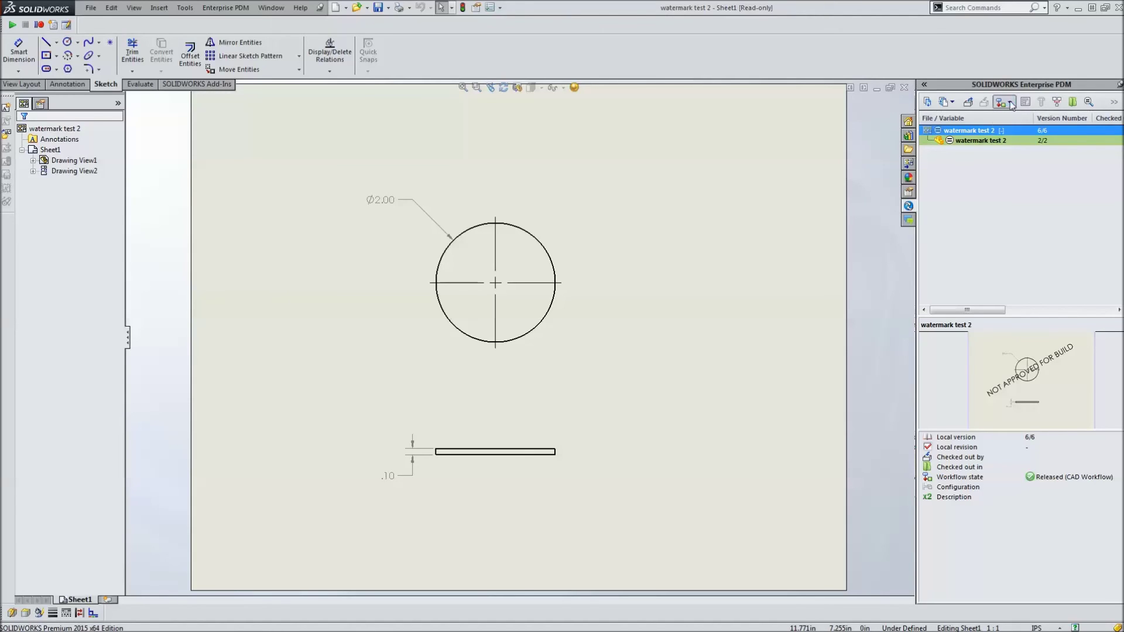
- Apply the Create New Revision state change with the comment 'create new rev'
{"action": "left_click", "coordinate": [1011, 104]}
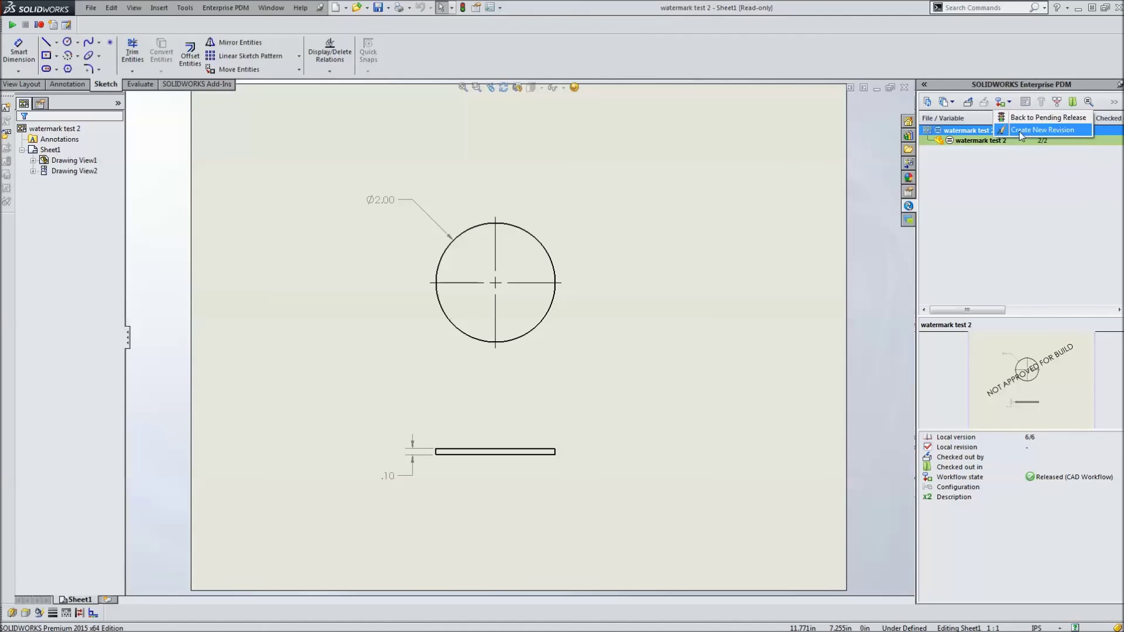
{"action": "left_click", "coordinate": [1020, 130]}
{"action": "type", "text": "create new rev"}
{"action": "left_click", "coordinate": [585, 472]}
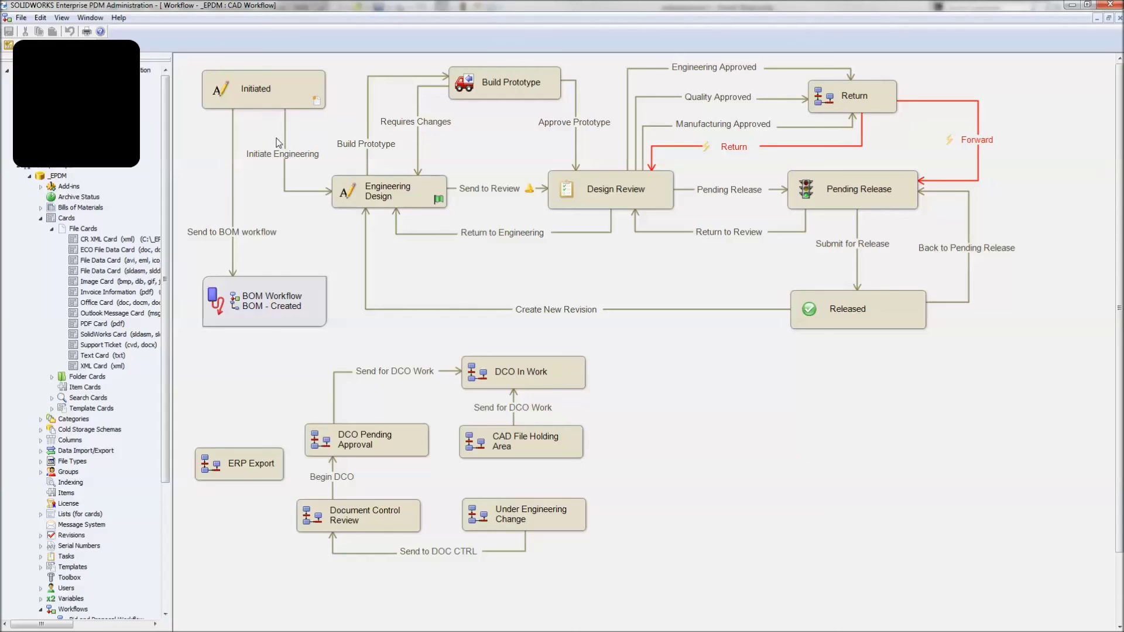
- Inspect the Initiate Engineering transition in the CAD Workflow editor
{"action": "left_click", "coordinate": [286, 159]}
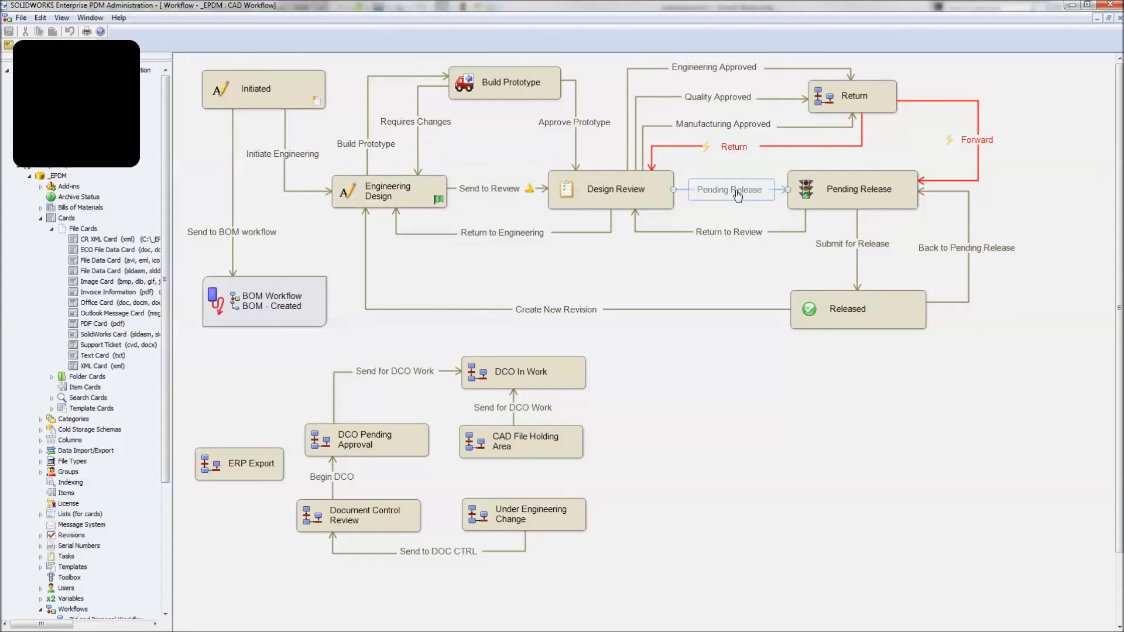